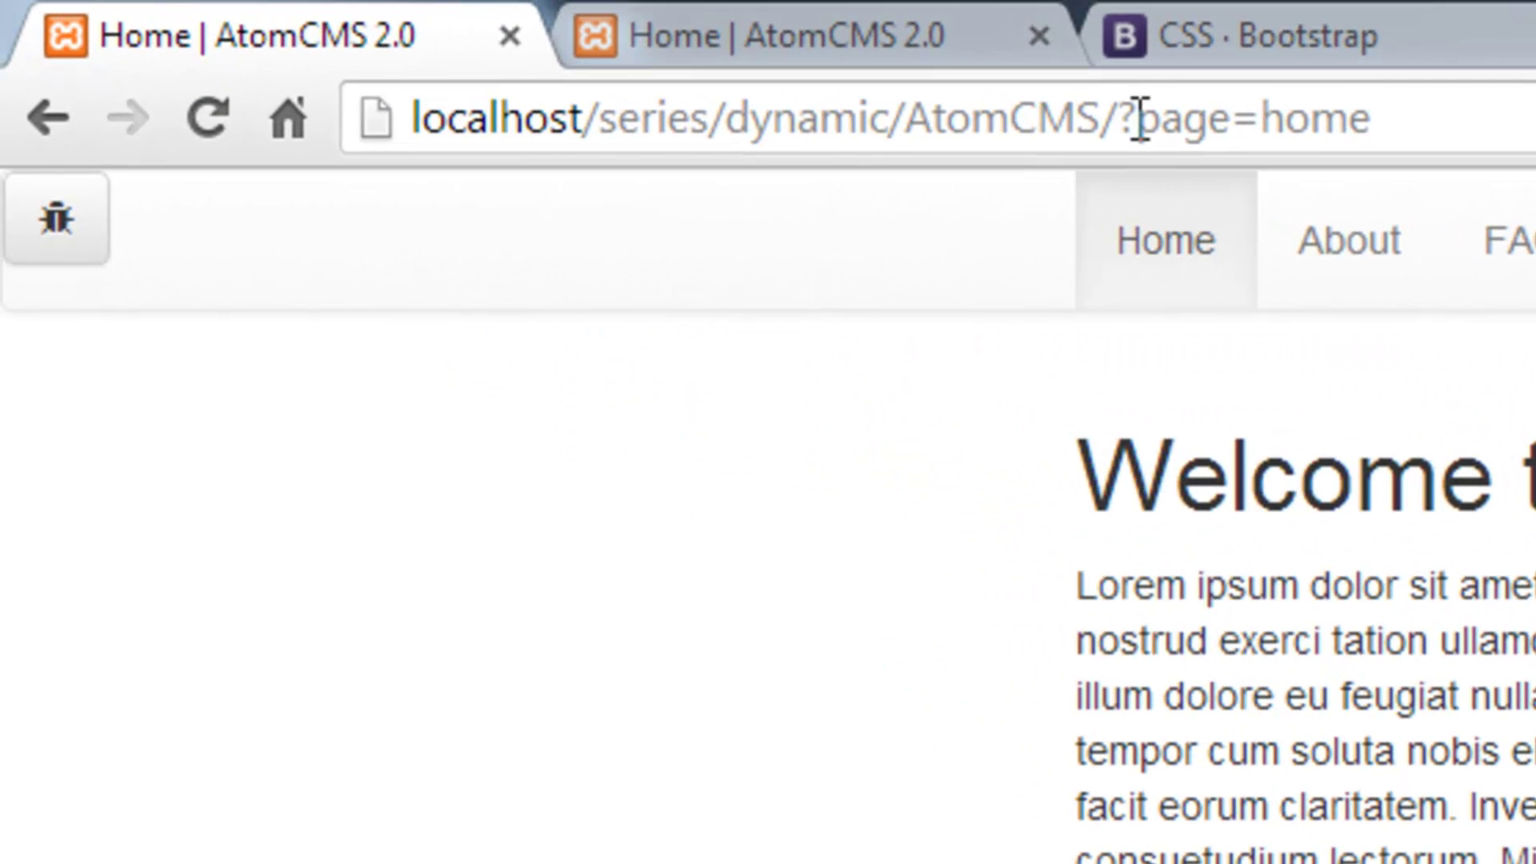
Step: Try about-us/ and blog/new-jquery-plugin paths, then load the bare AtomCMS/ address without ?page=home
left_click_drag(1122, 118, 1428, 120)
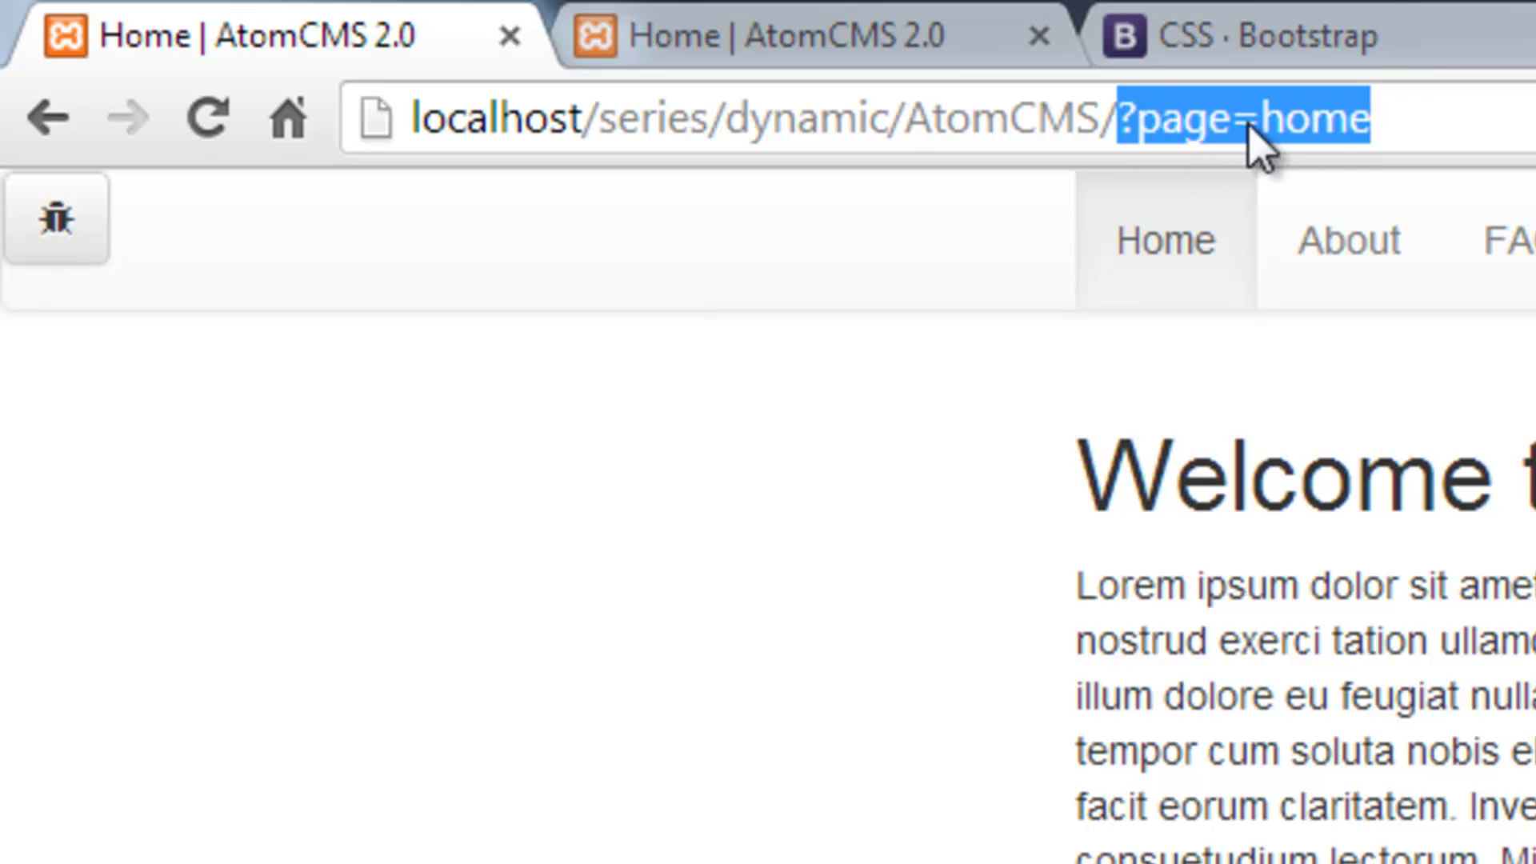
left_click(1123, 118)
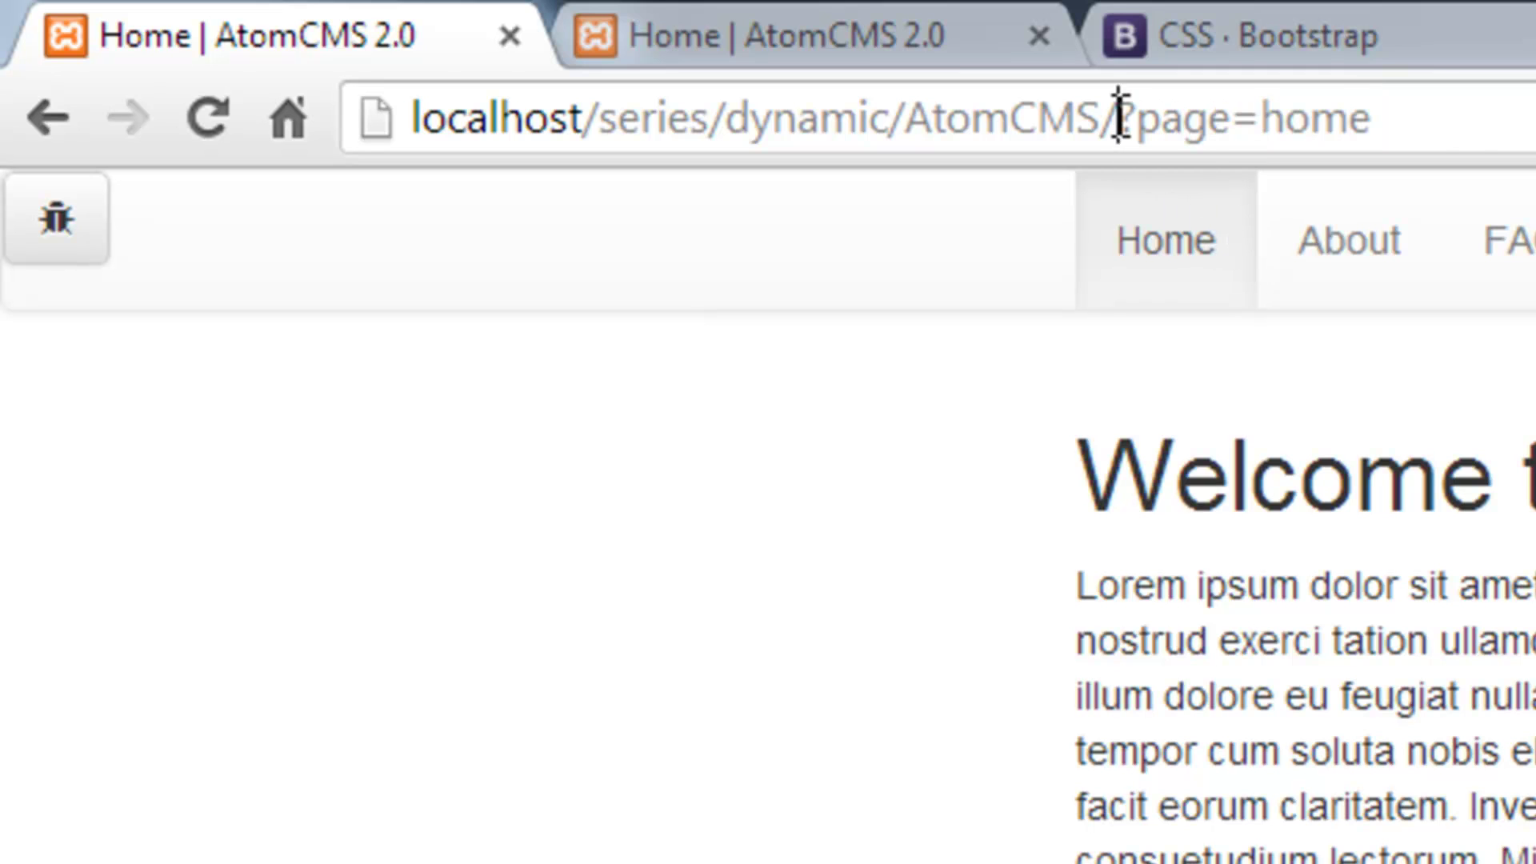
left_click_drag(1120, 119, 1483, 130)
type("hom")
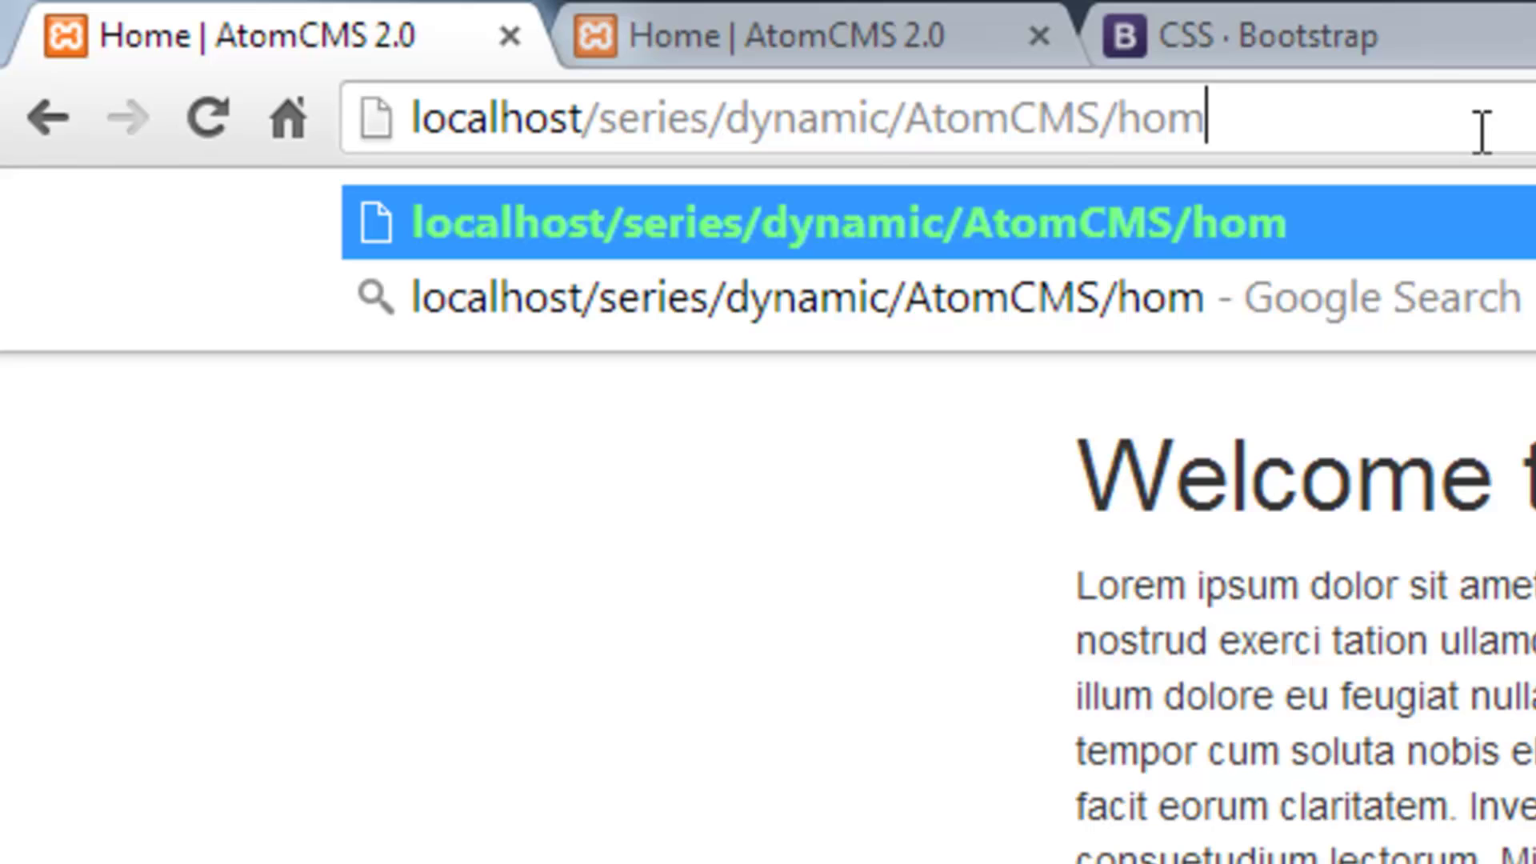
type("e")
key("BackSpace")
key("BackSpace")
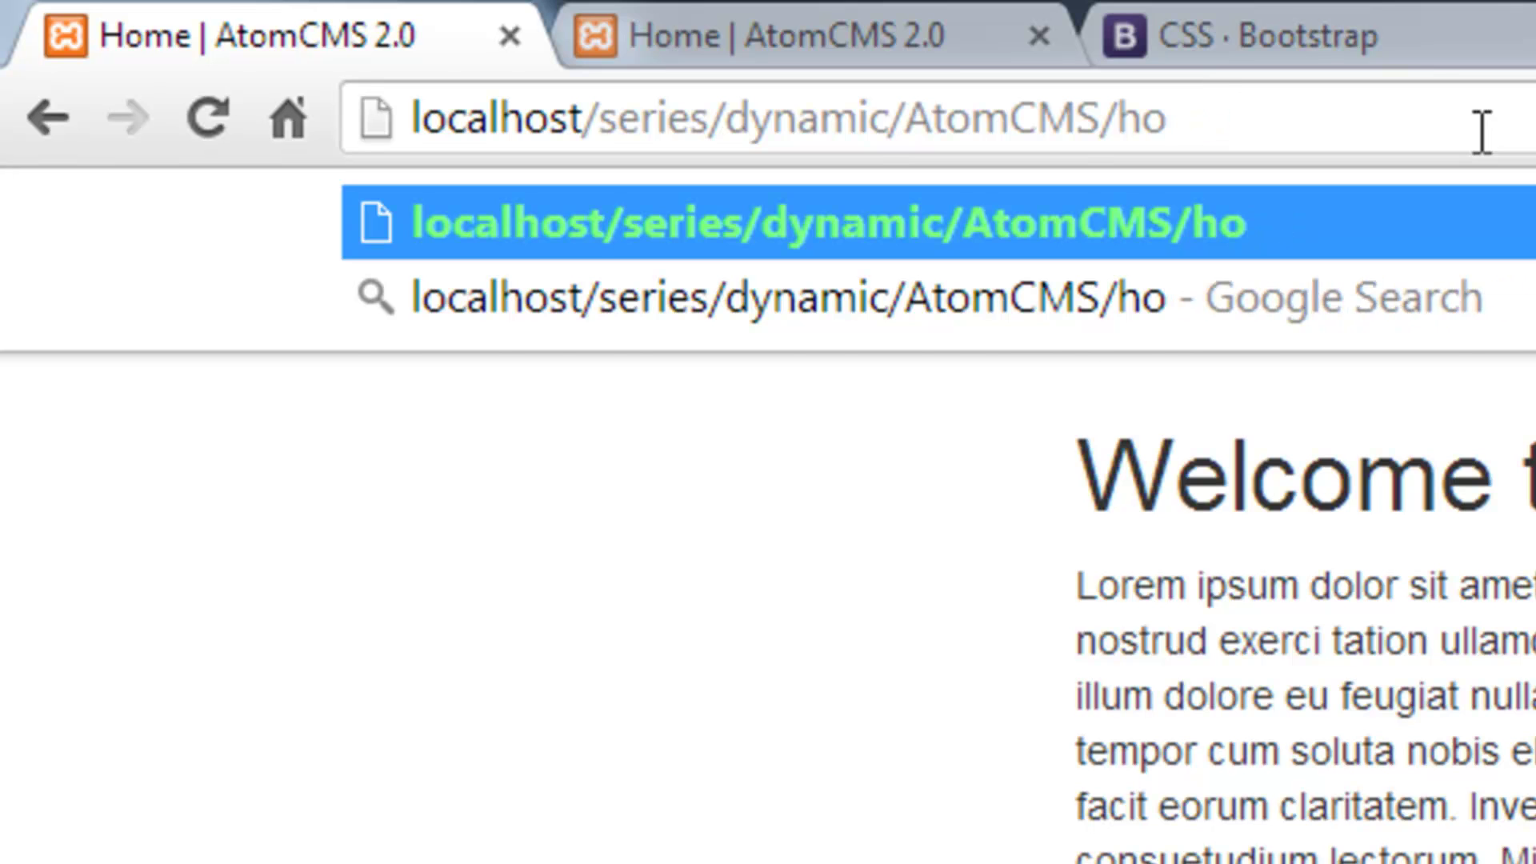
key("BackSpace")
key("BackSpace")
type("about-")
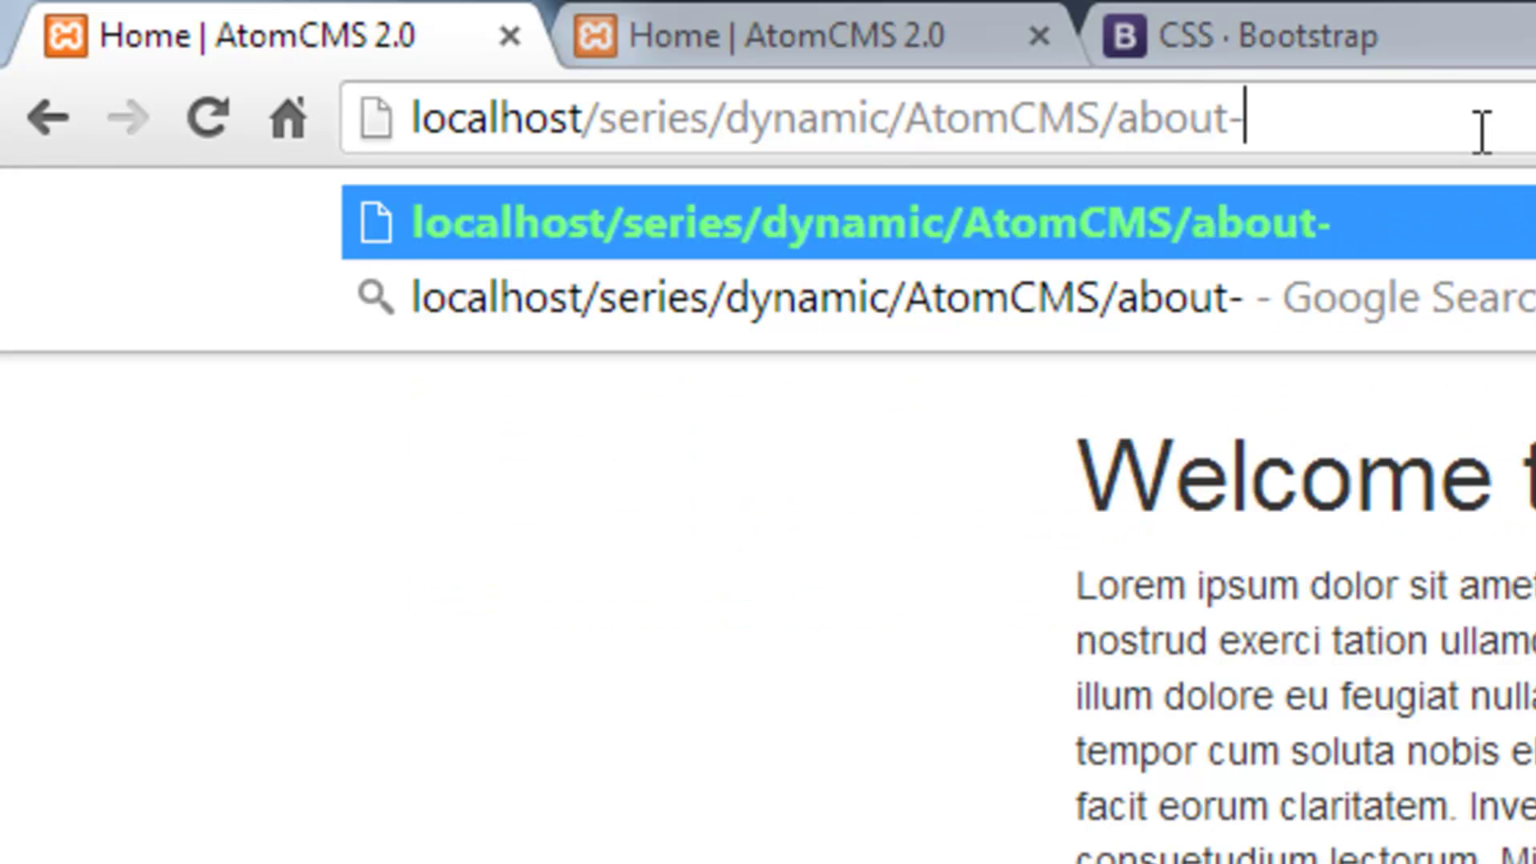
type("us")
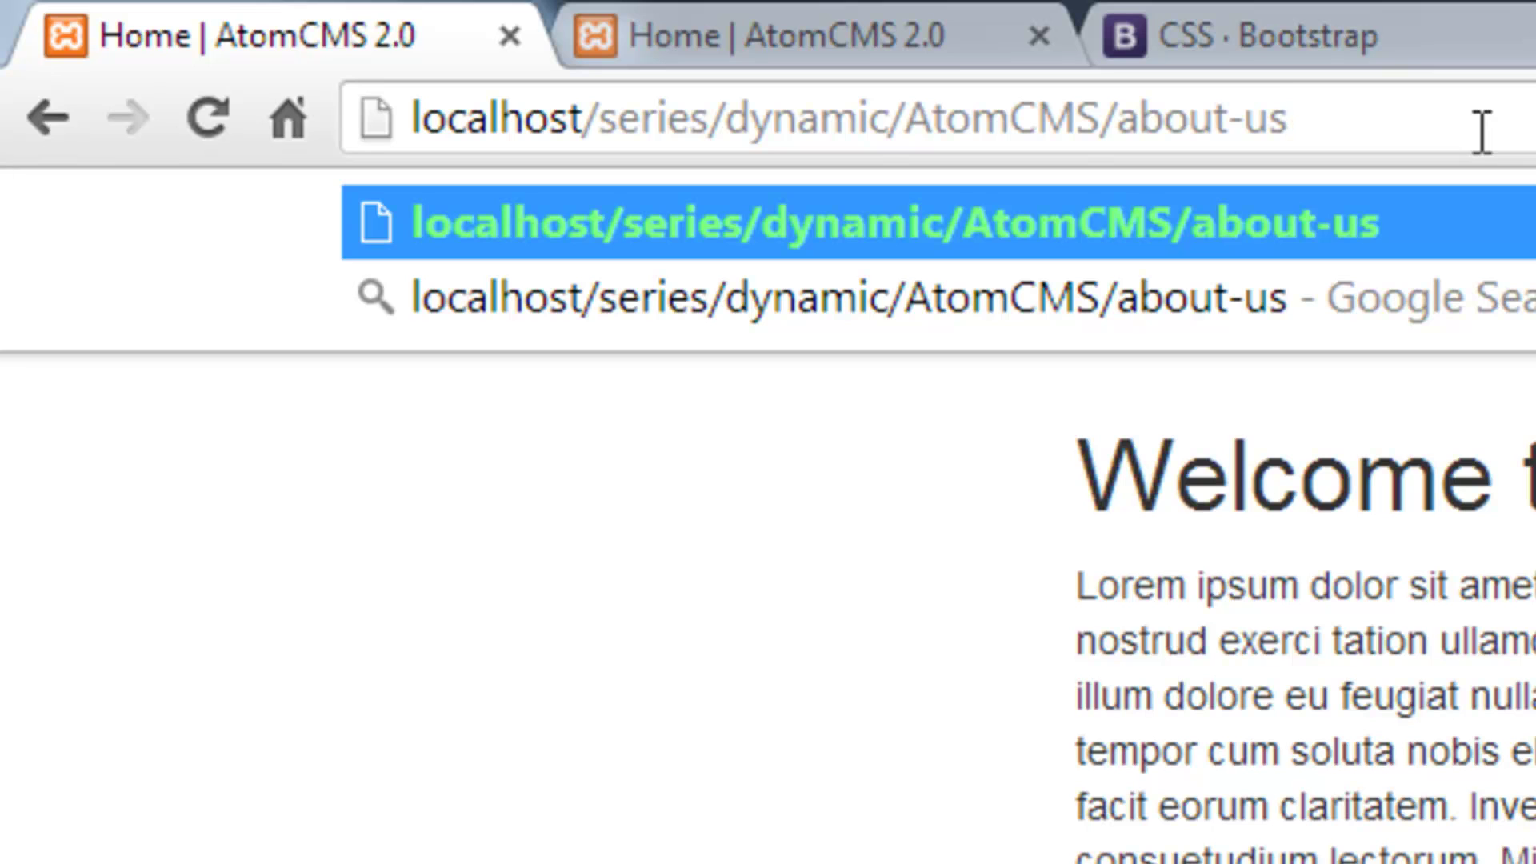
type("/")
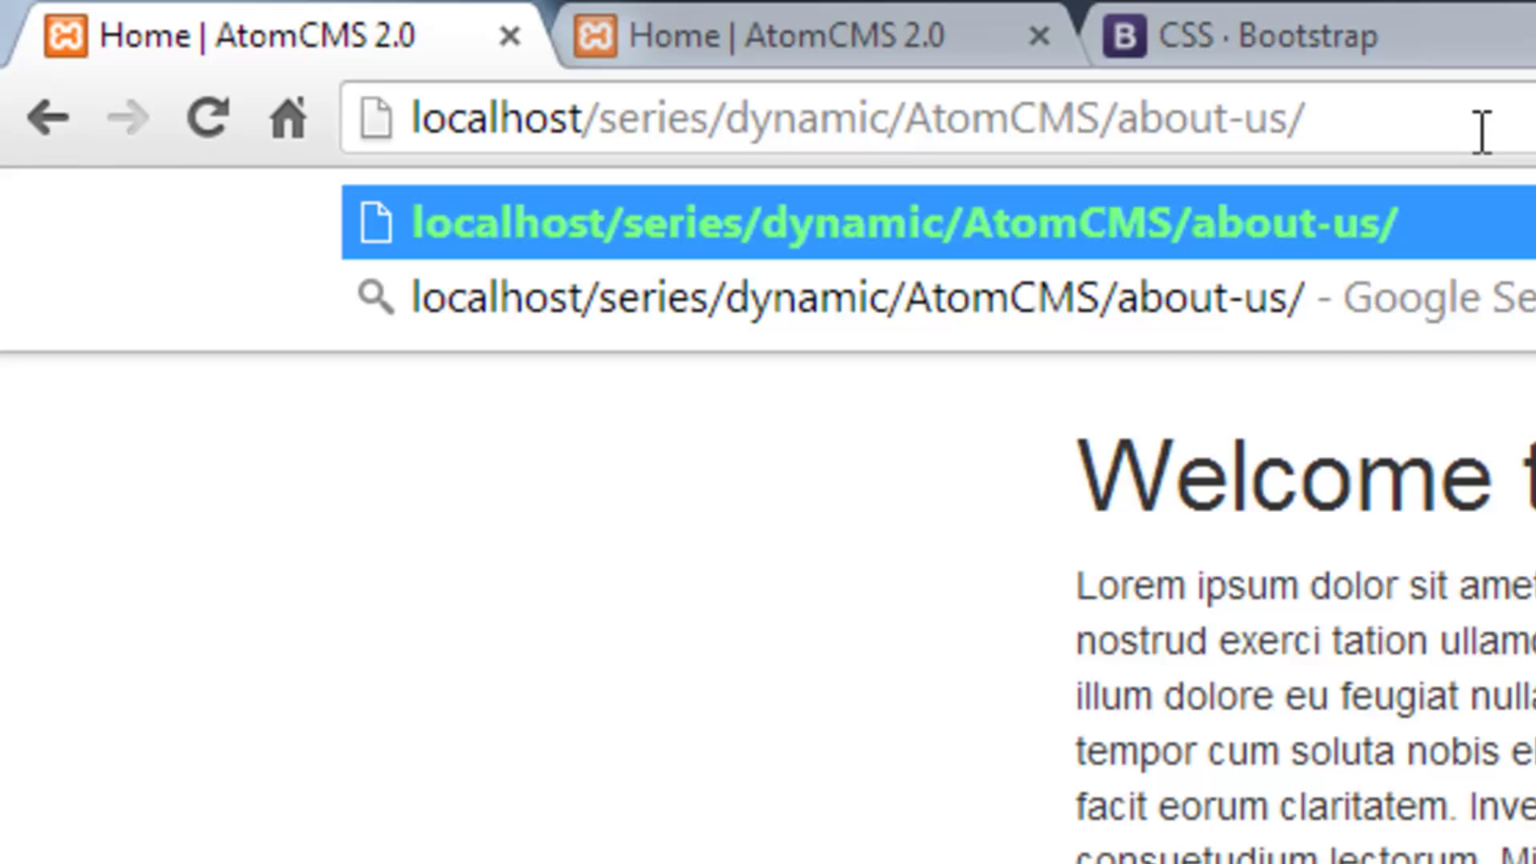
key("BackSpace")
key("BackSpace")
key("BackSpace")
key("BackSpace")
key("BackSpace")
key("BackSpace")
key("BackSpace")
key("BackSpace")
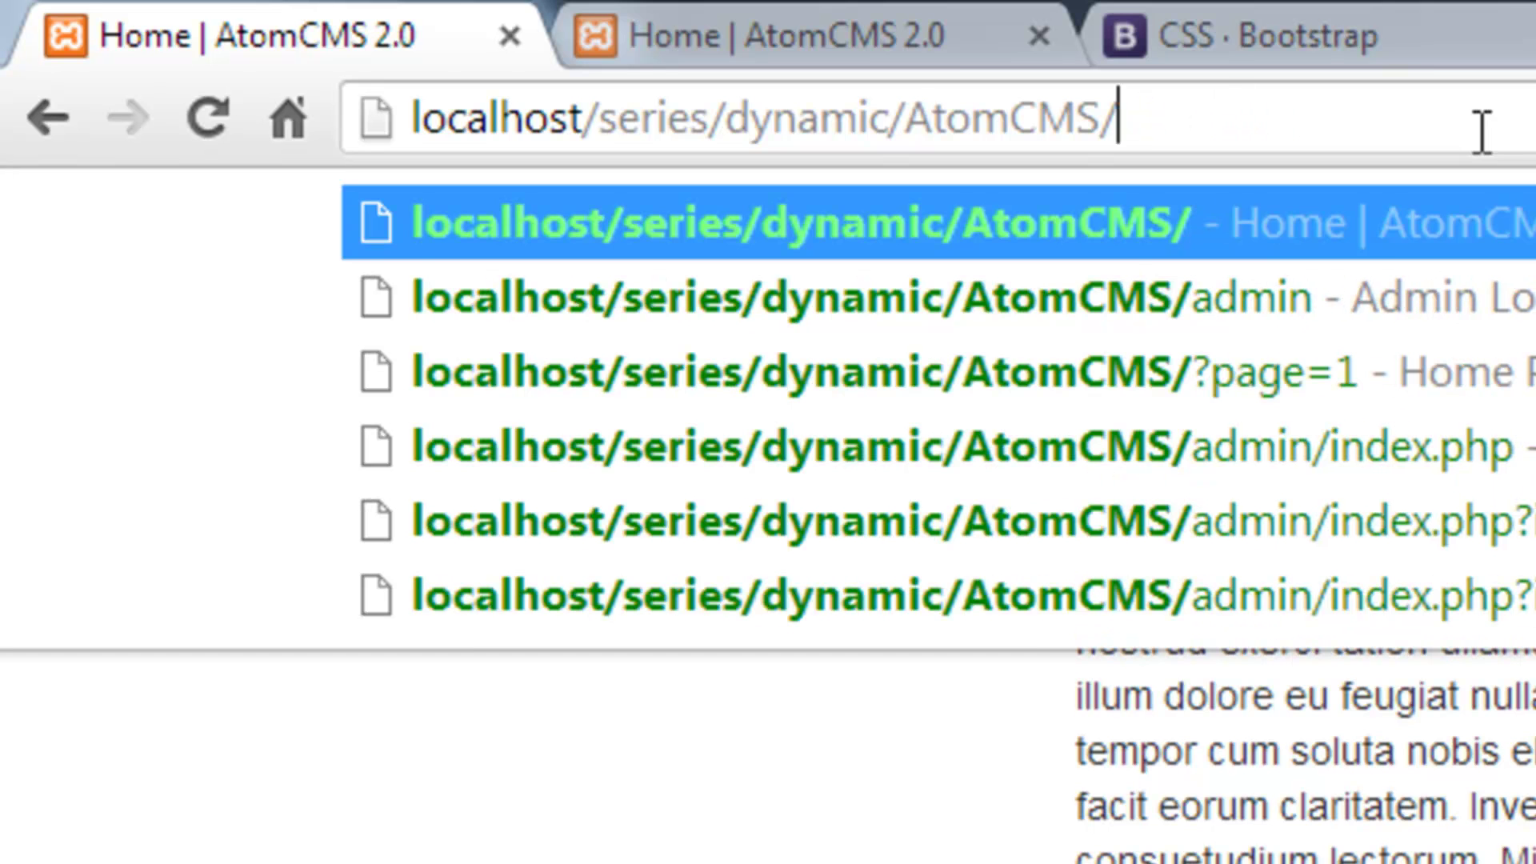
type("blog")
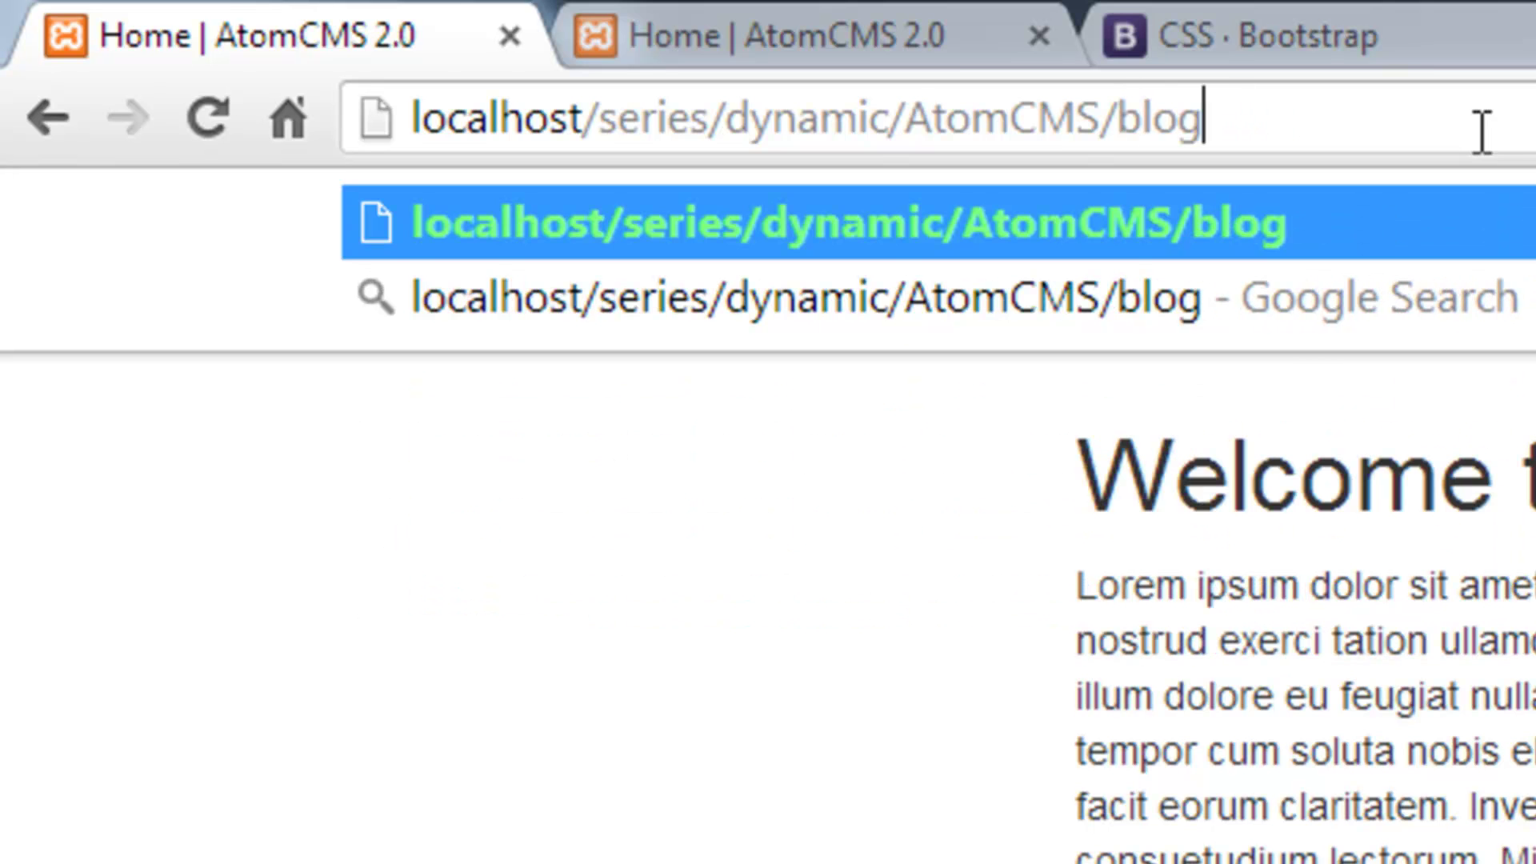
type("/")
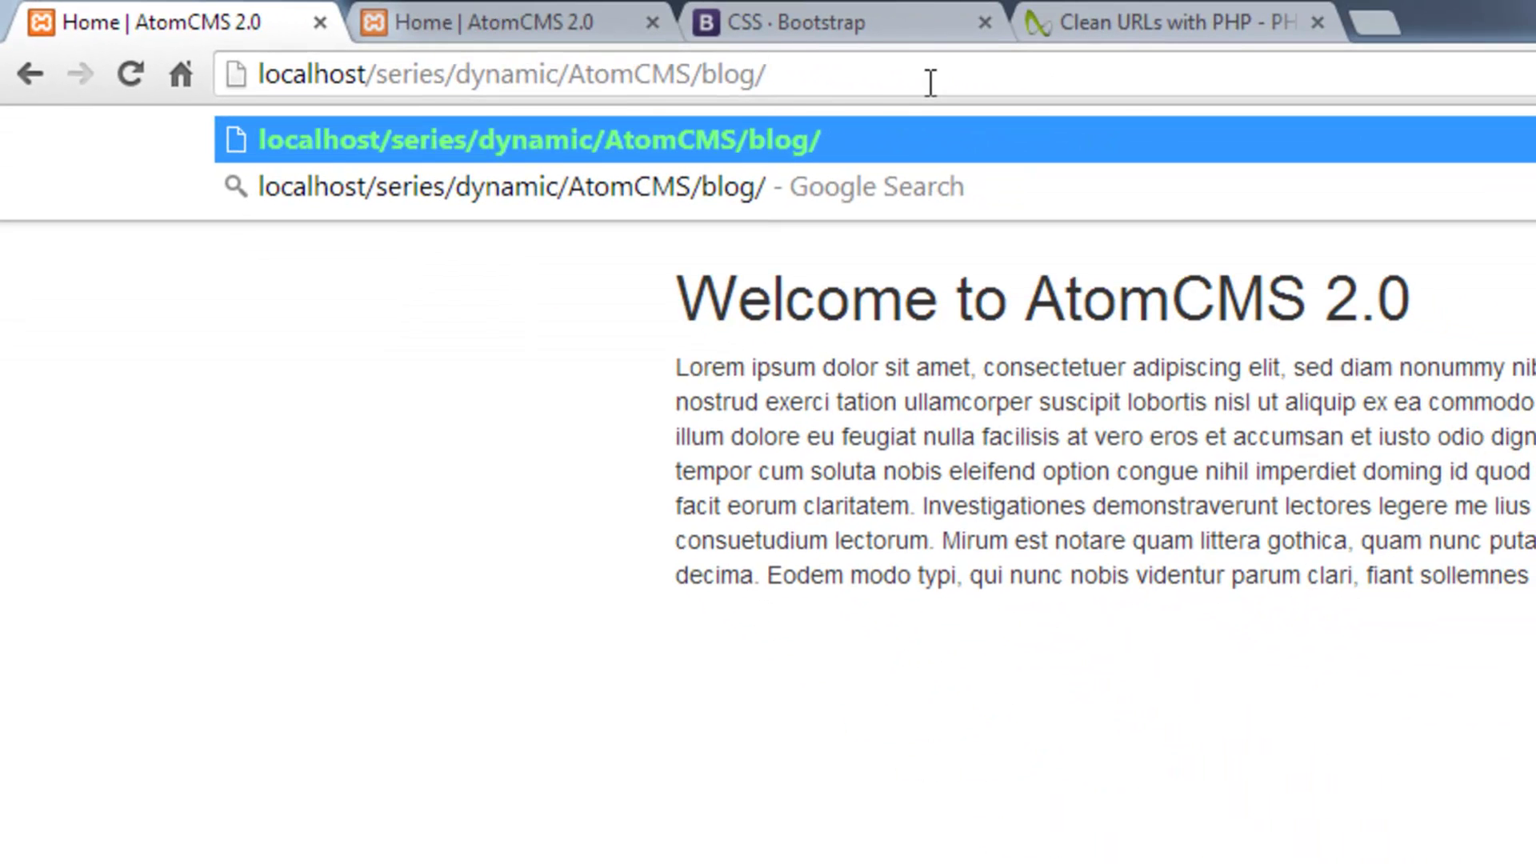
type("new-jquery-plugins")
key("BackSpace")
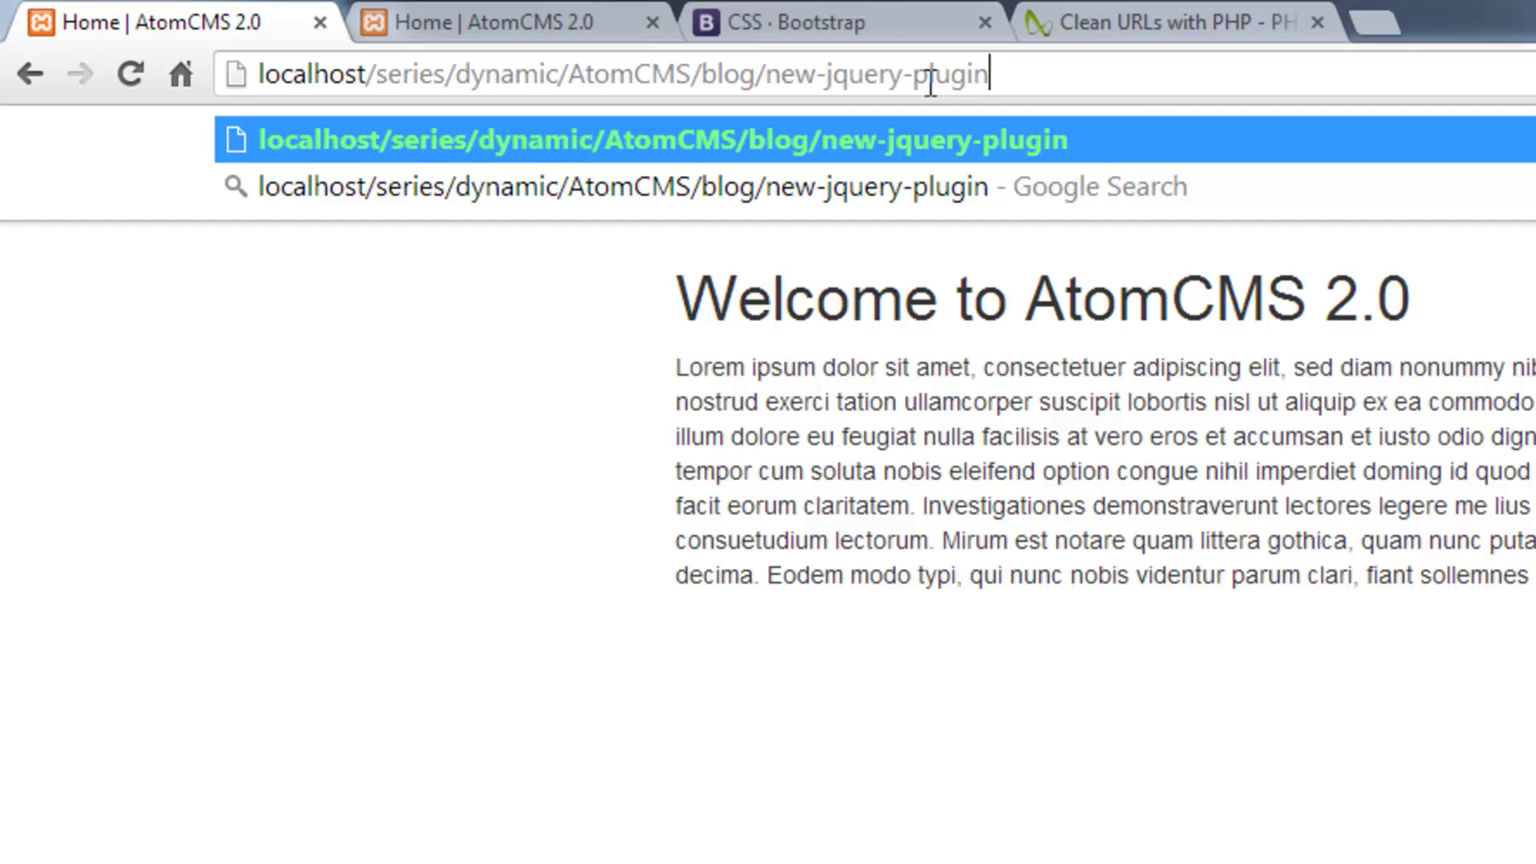
key("BackSpace")
key("BackSpace")
key("BackSpace")
key("BackSpace")
key("BackSpace")
key("BackSpace")
key("BackSpace")
key("BackSpace")
key("Return")
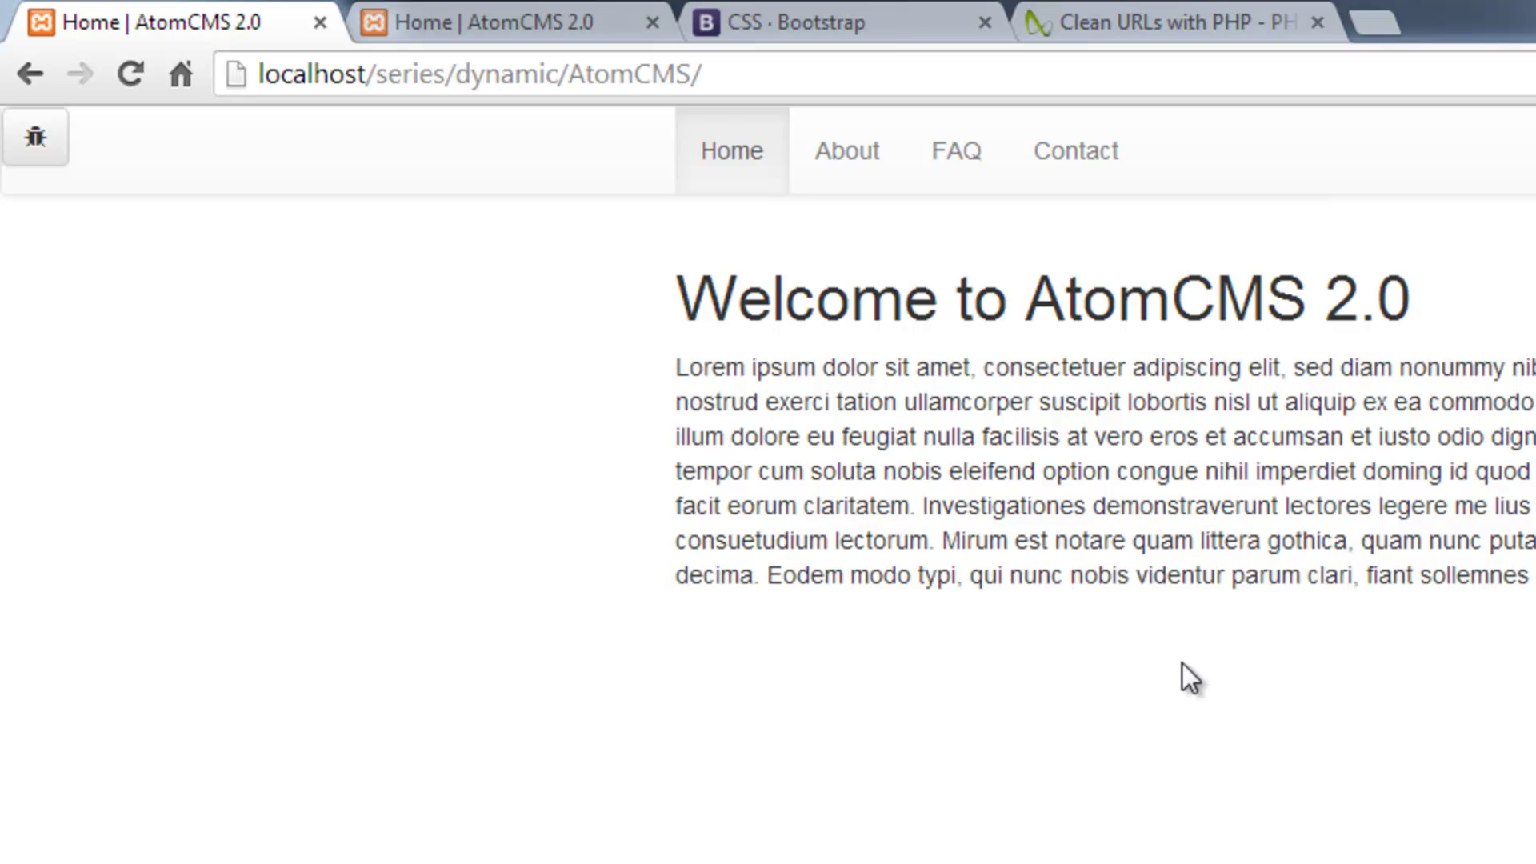
Step: Read the .htaccess and parse_path code in the Clean URLs with PHP post, then return to Aptana
left_click(1194, 21)
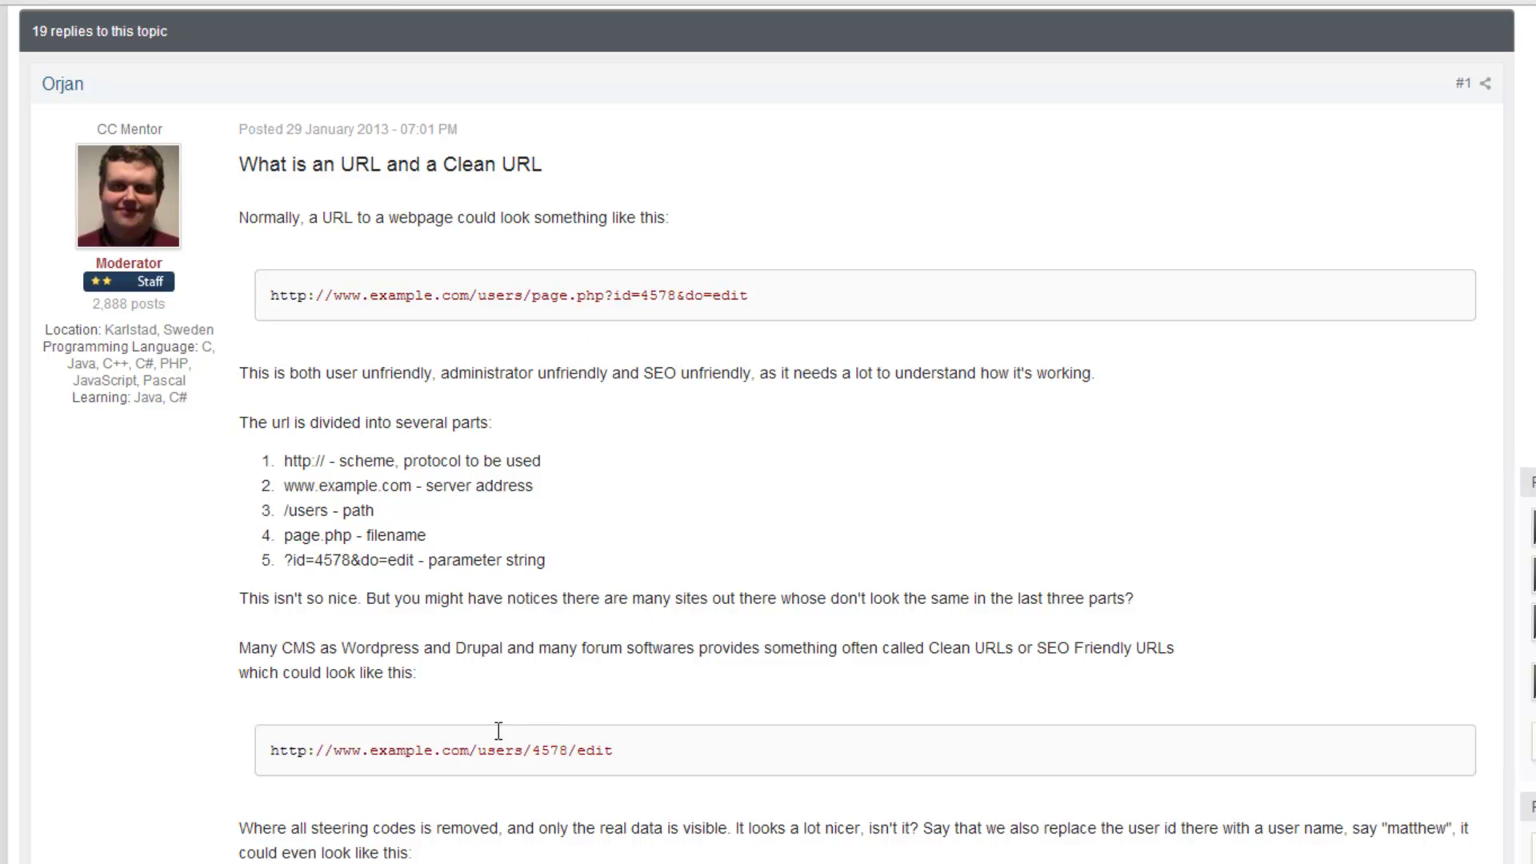
scroll(418, 794, "down", 6)
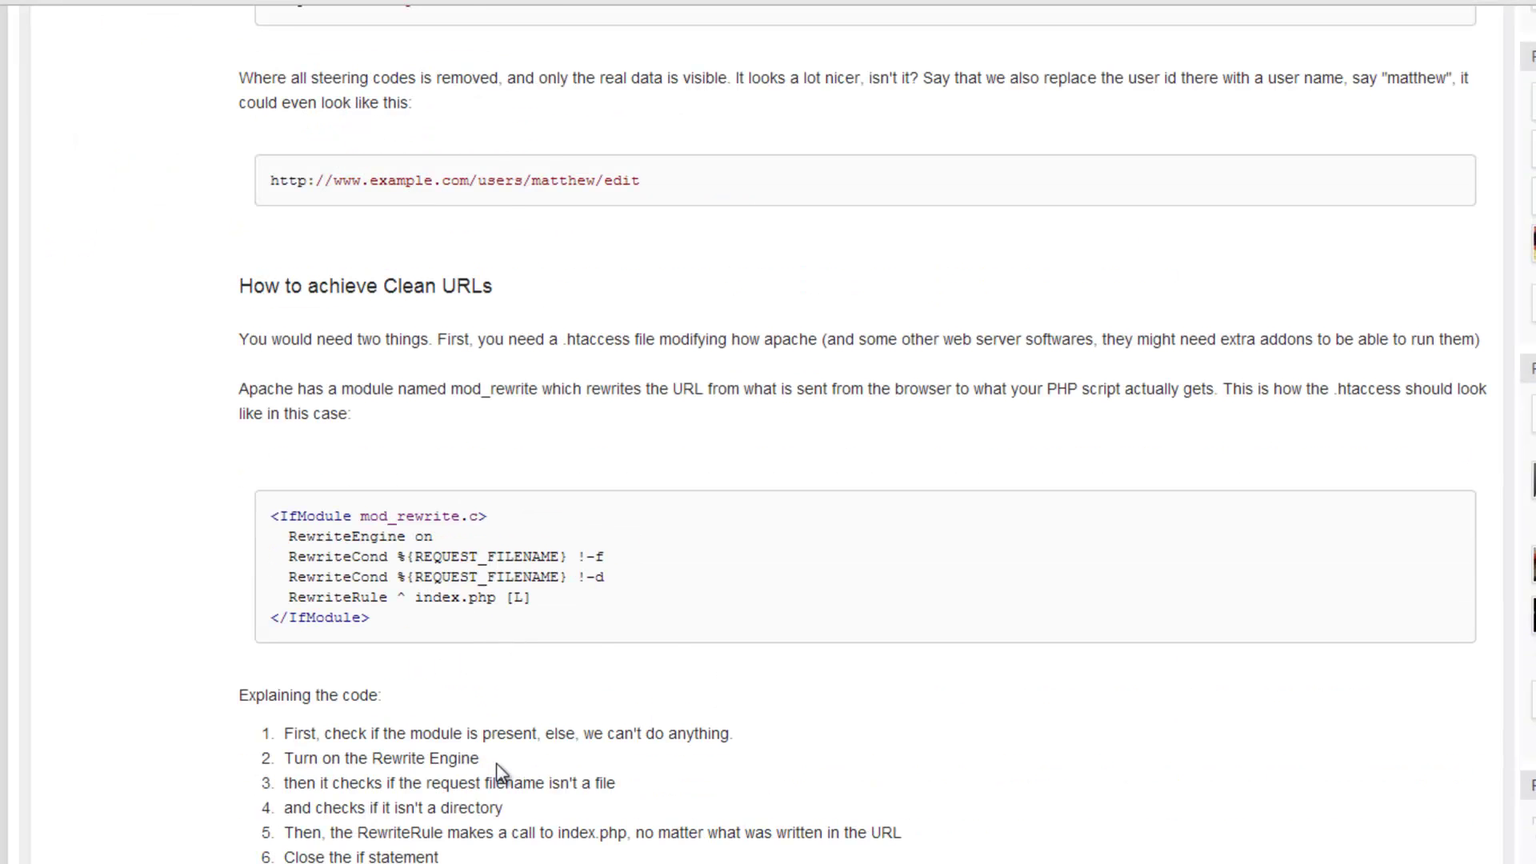
scroll(501, 769, "down", 3)
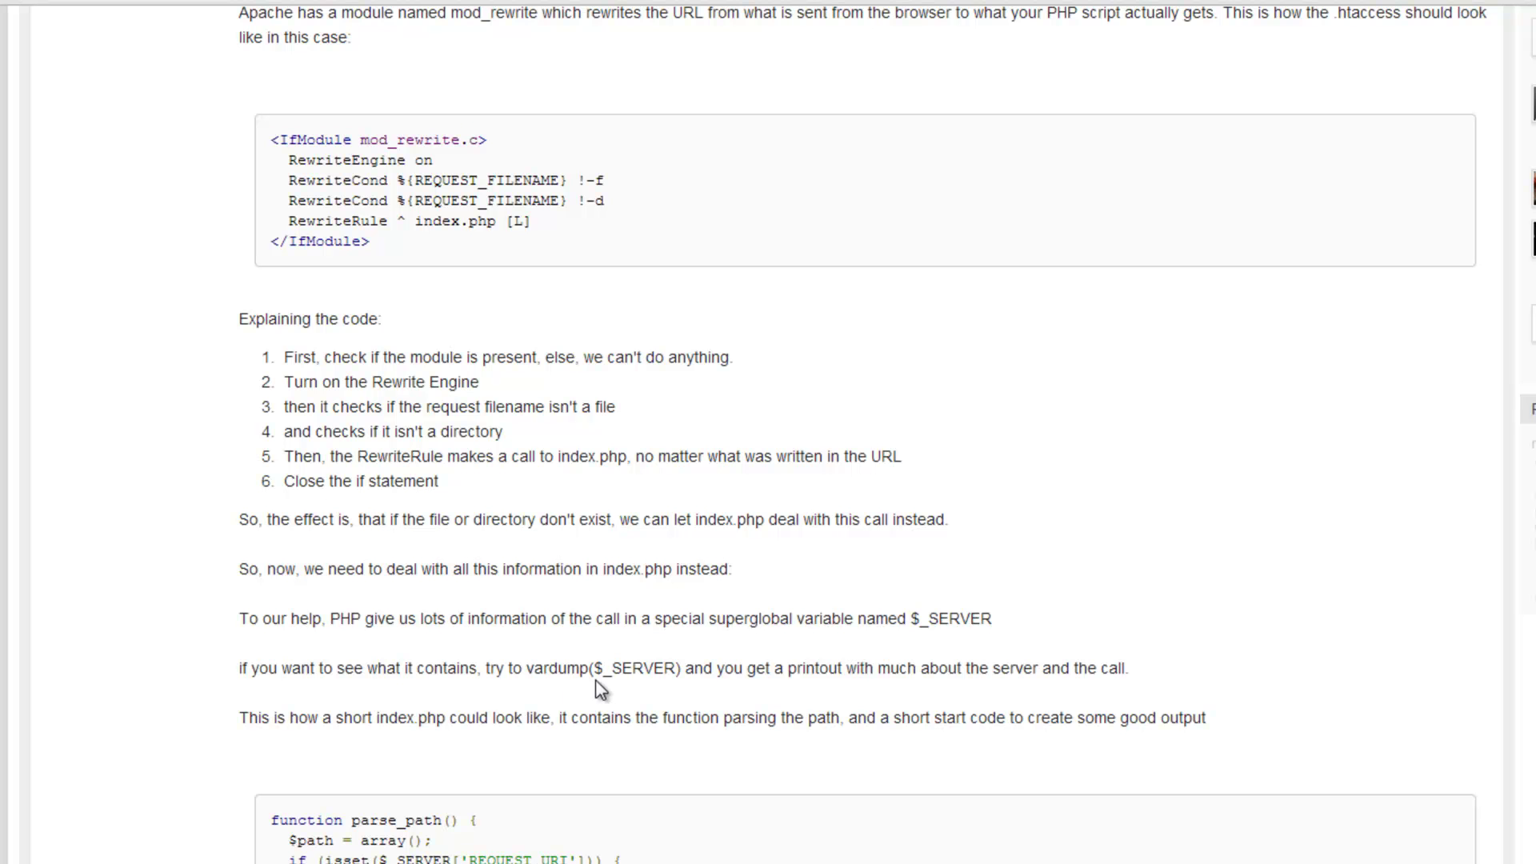
scroll(595, 680, "down", 3)
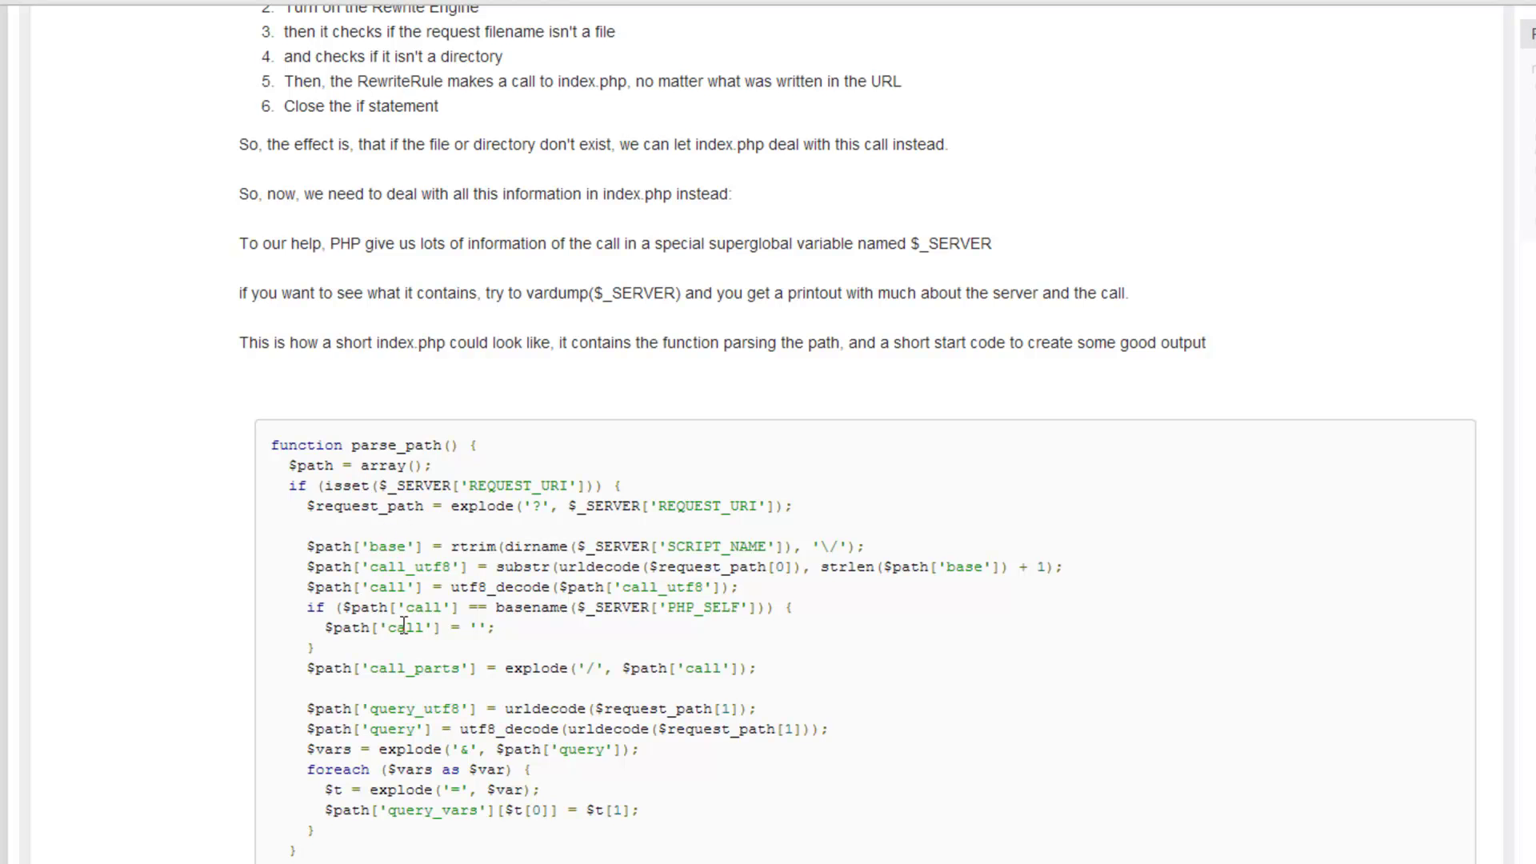
scroll(415, 652, "up", 6)
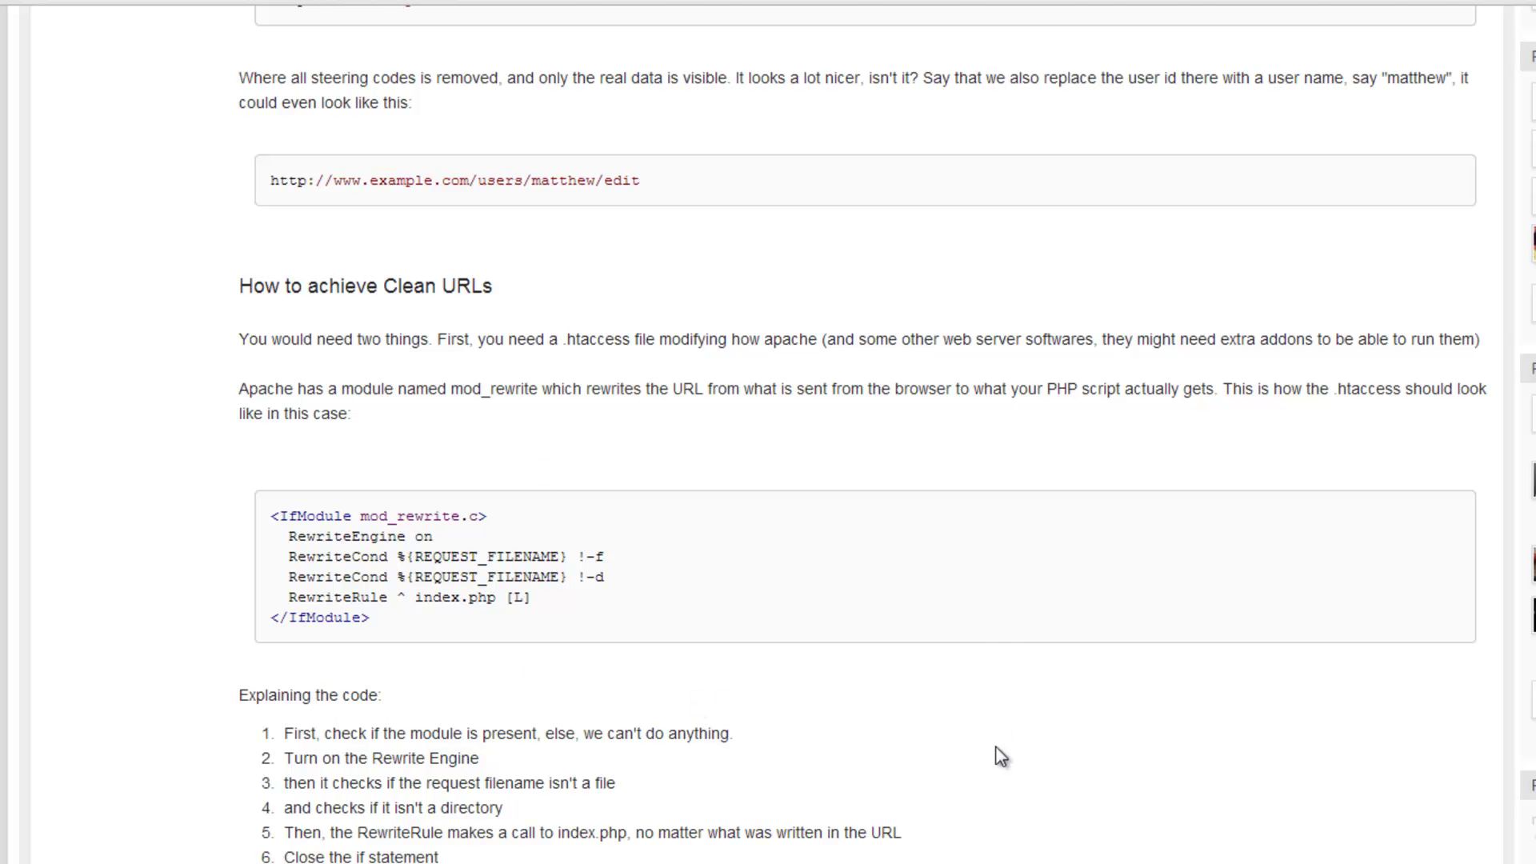
scroll(702, 716, "down", 3)
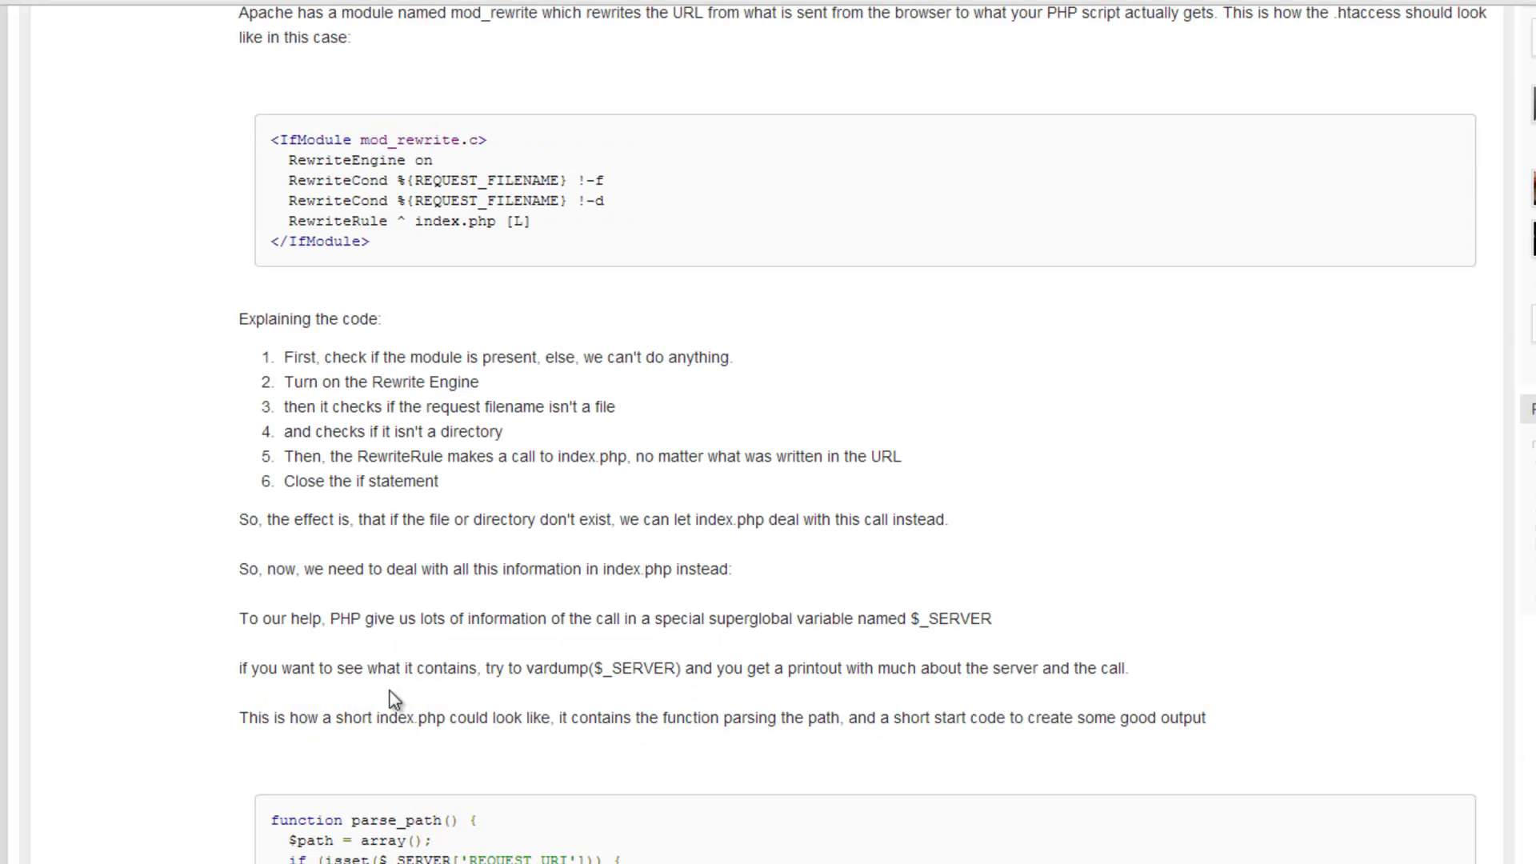
scroll(765, 755, "down", 3)
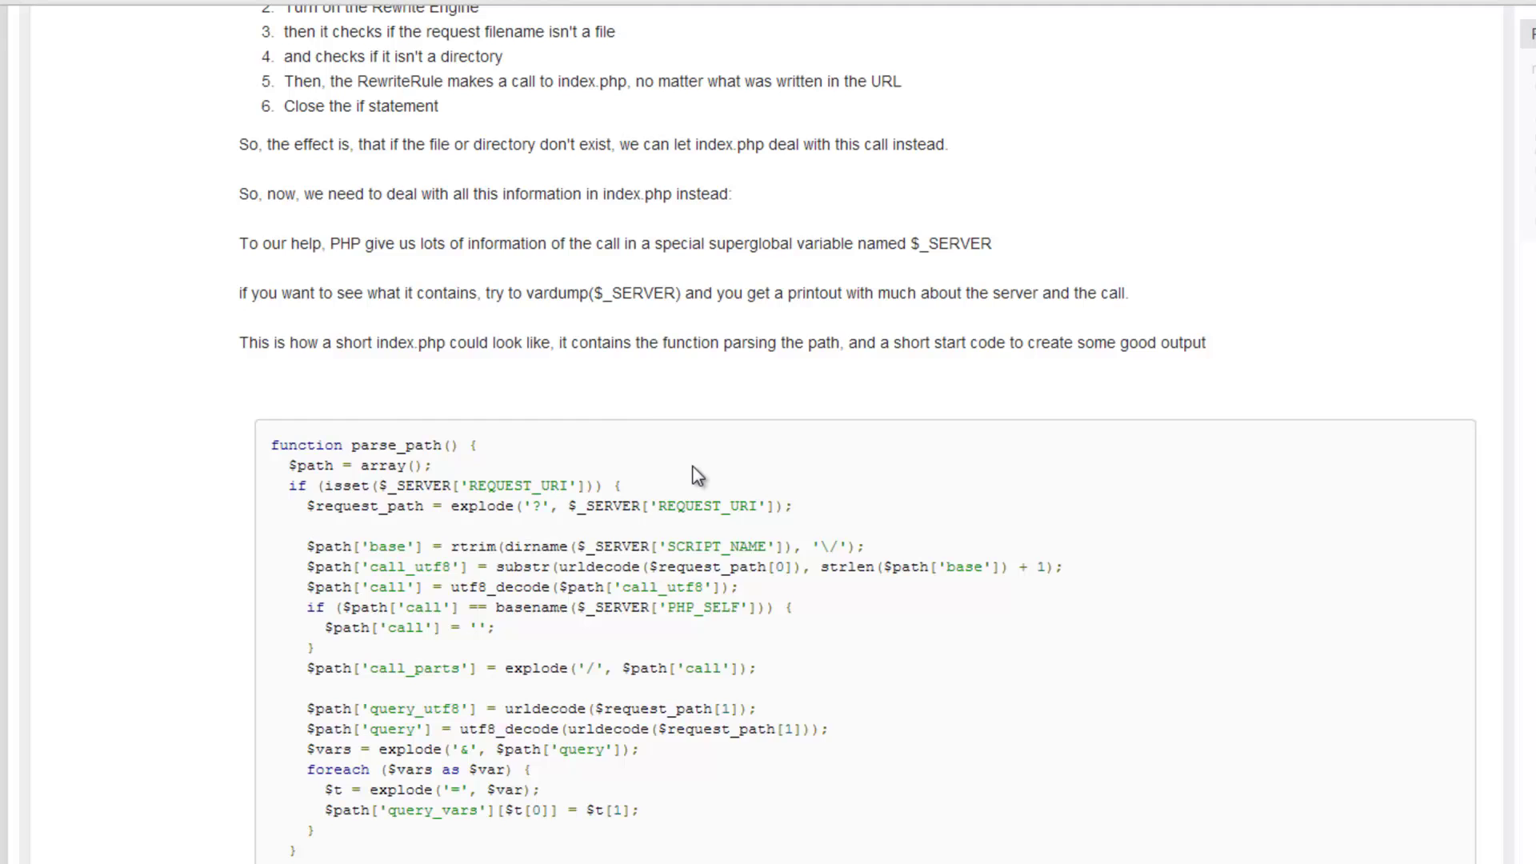
key("alt+Tab")
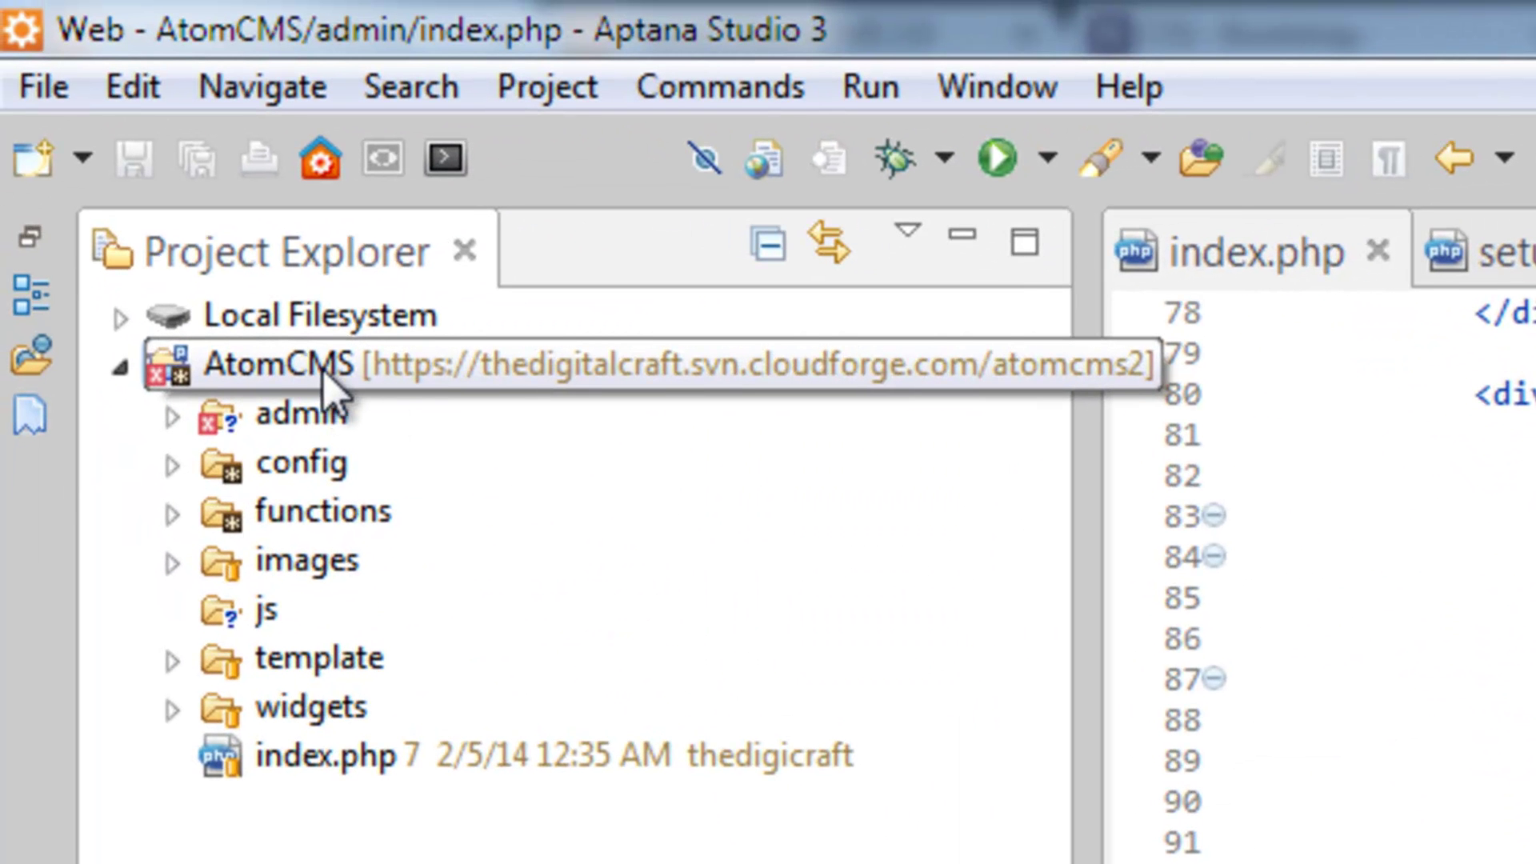
Step: Turn on the '.* files' filter in Project Explorer's Customize View, then select index.php
left_click(331, 384)
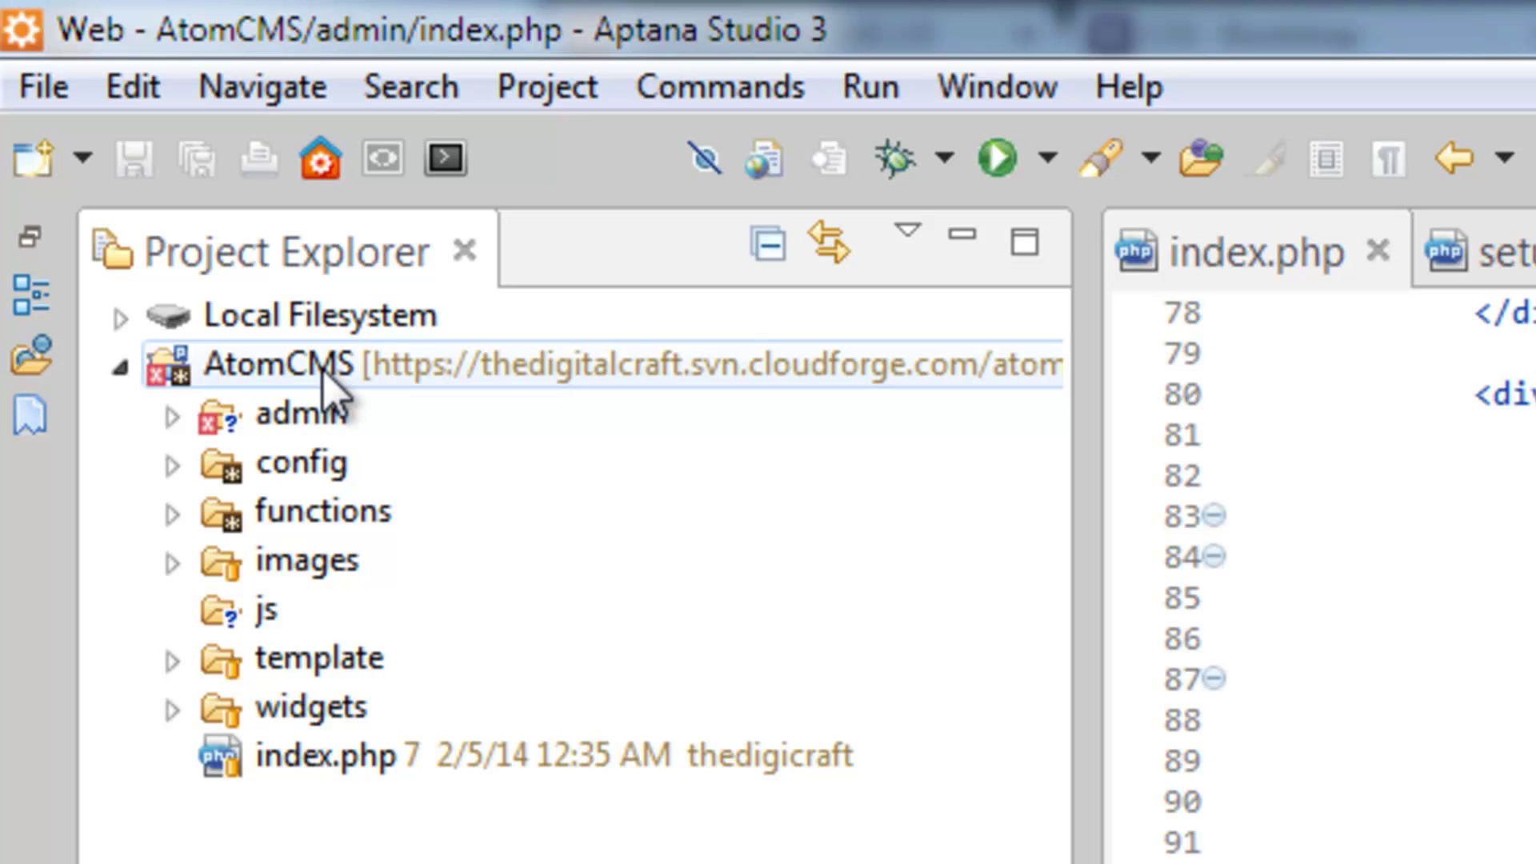
left_click(908, 235)
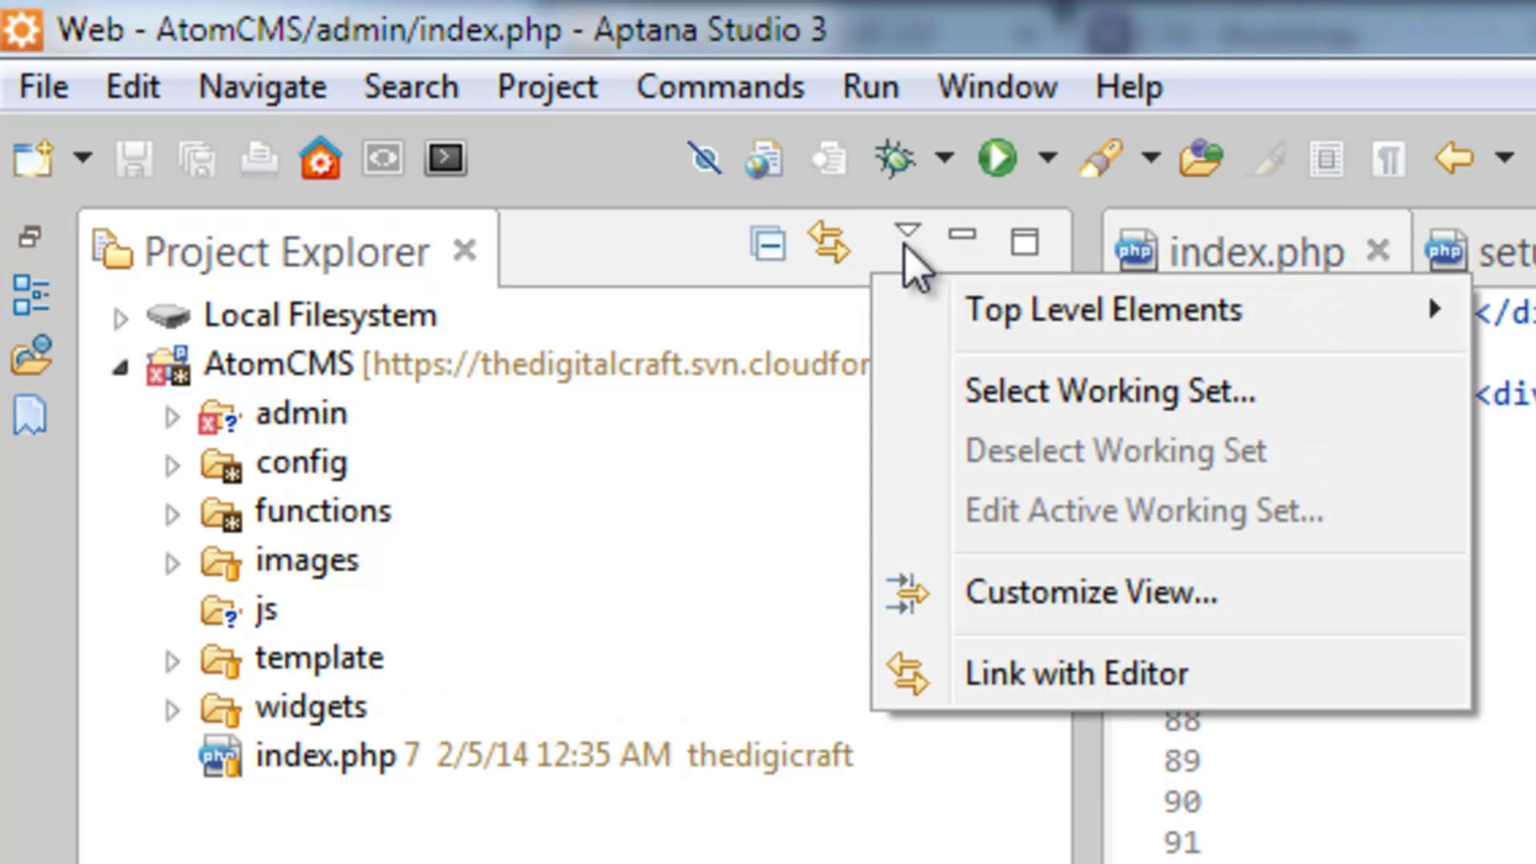
left_click(993, 541)
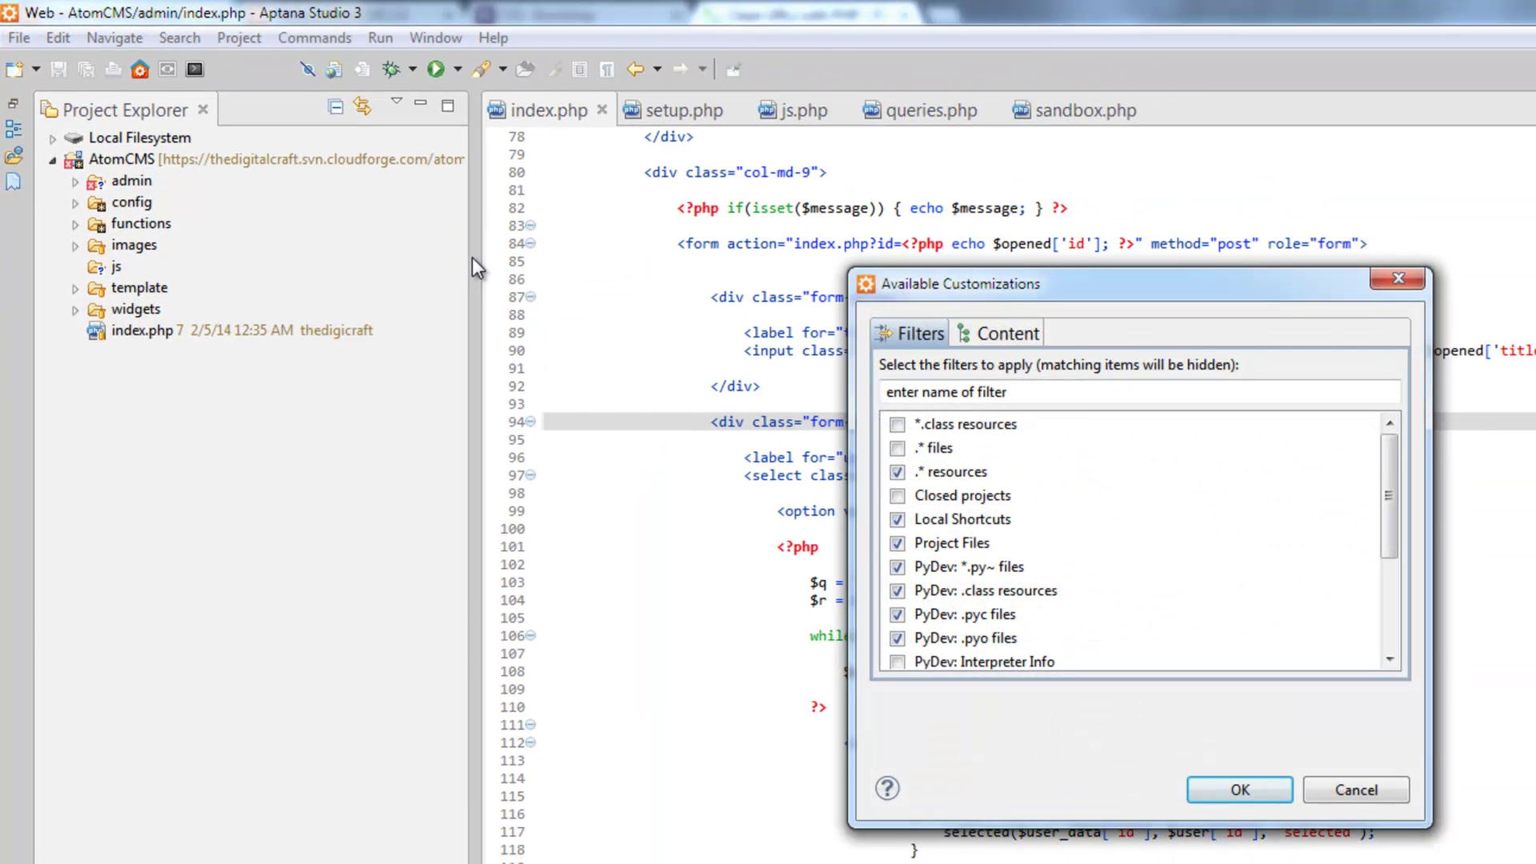
left_click(916, 472)
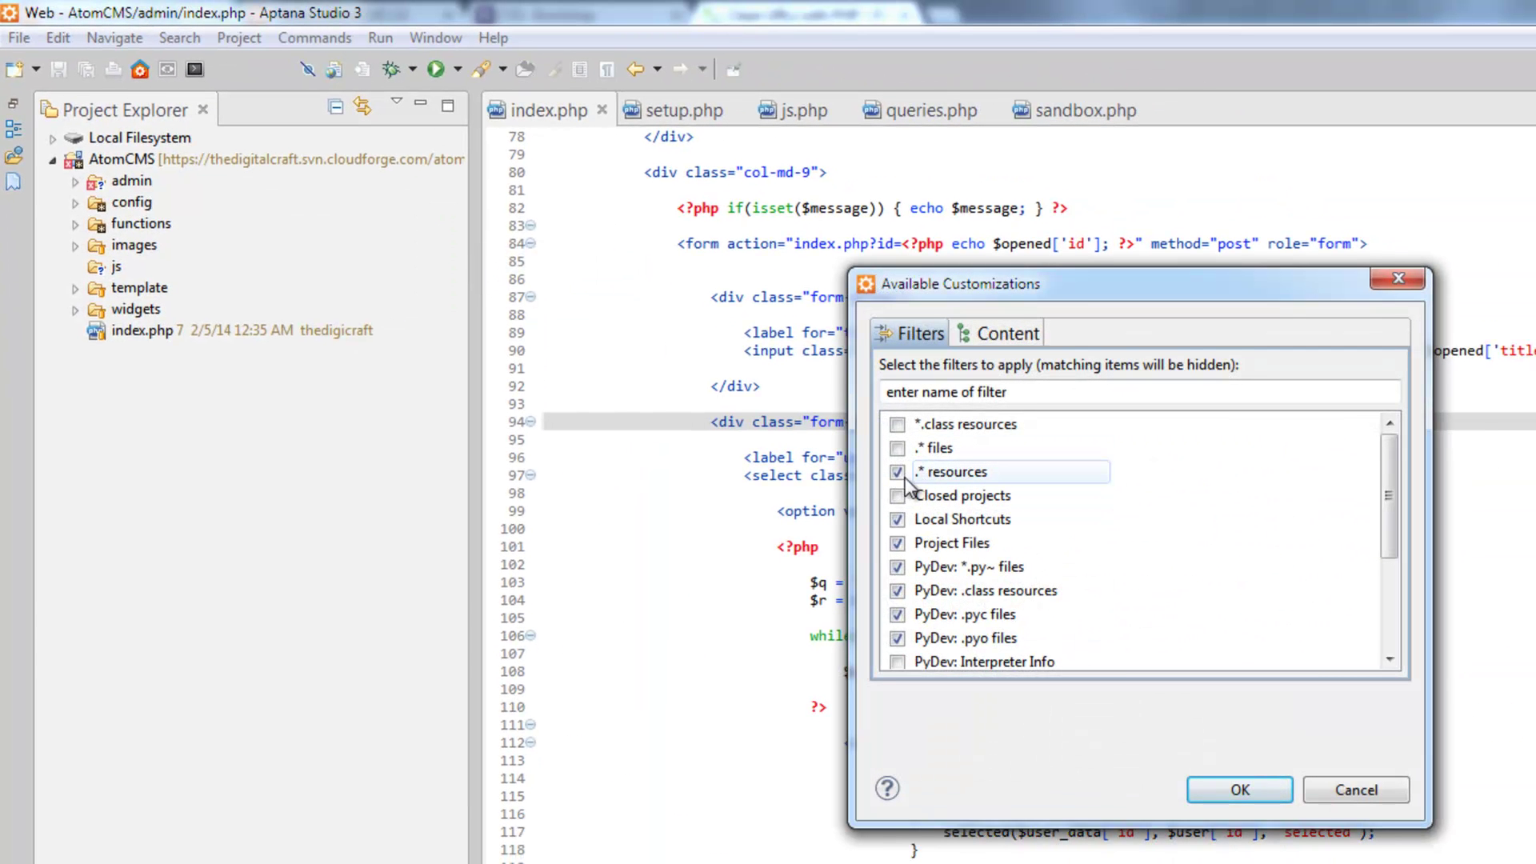
left_click(898, 448)
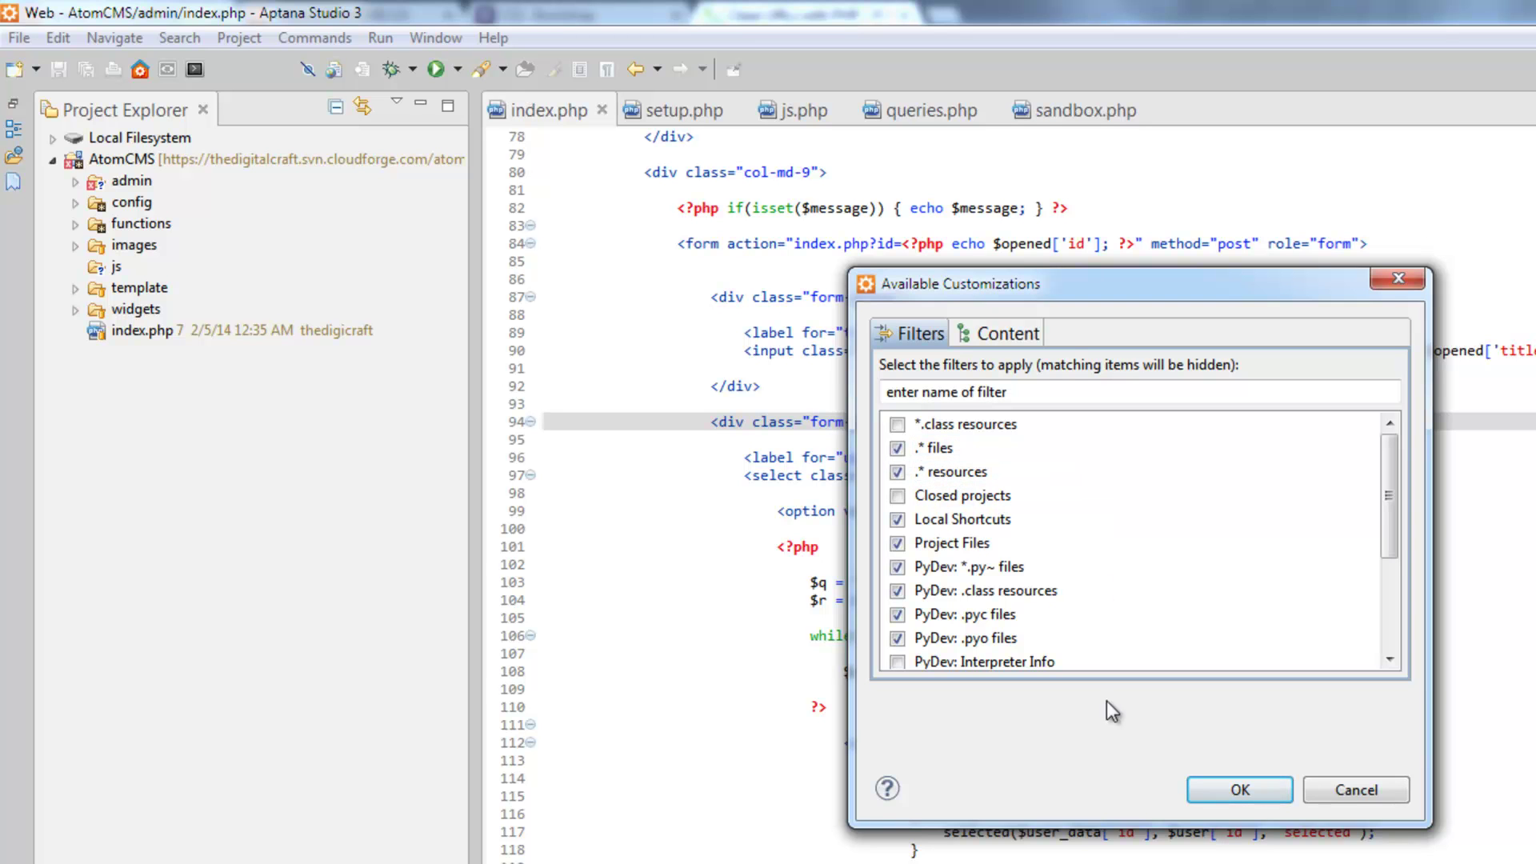
left_click(1240, 790)
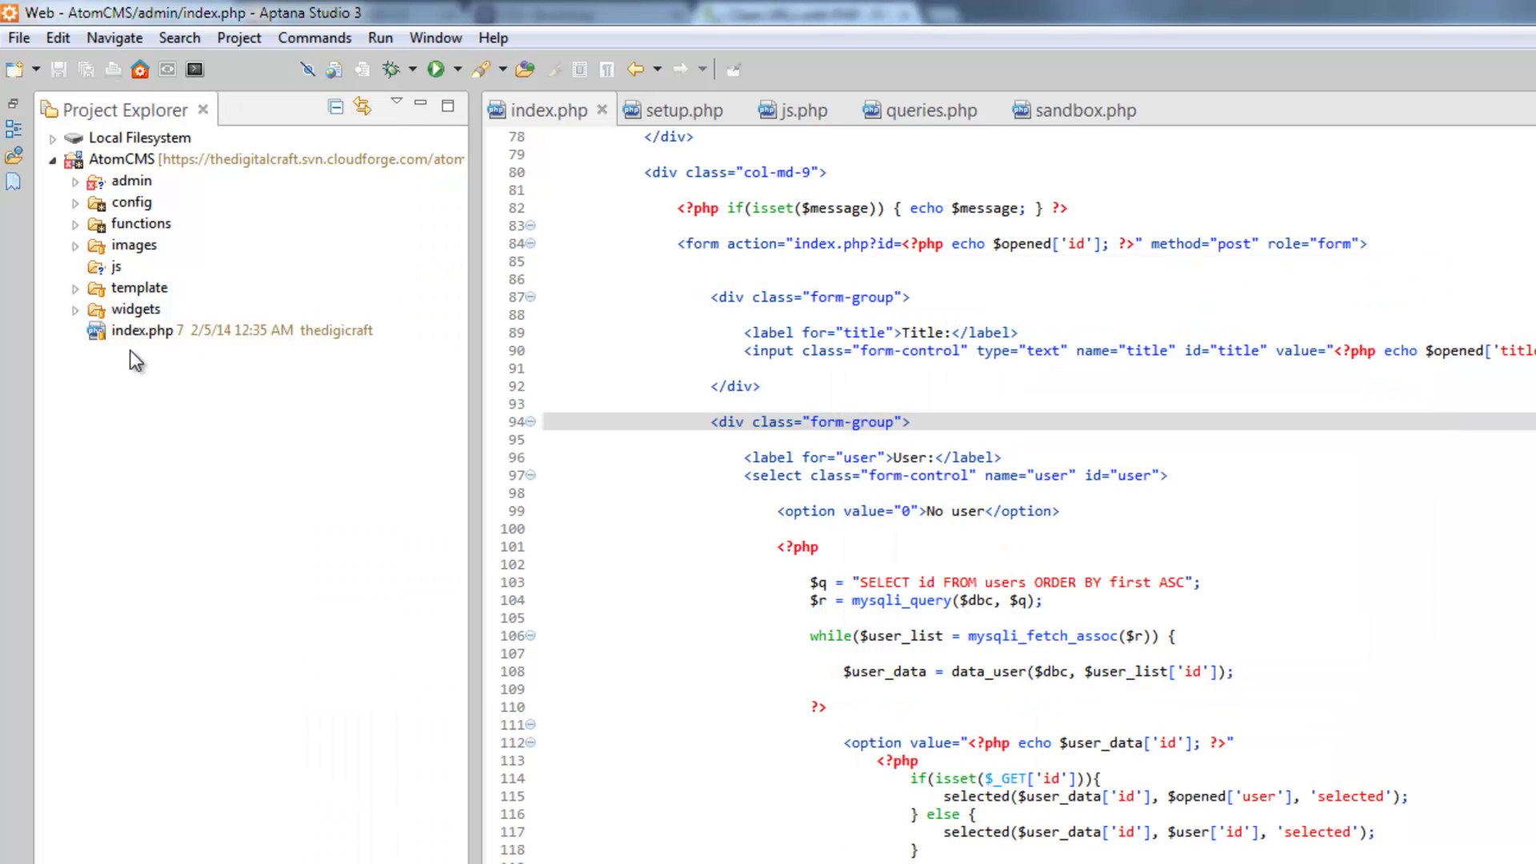
left_click(99, 334)
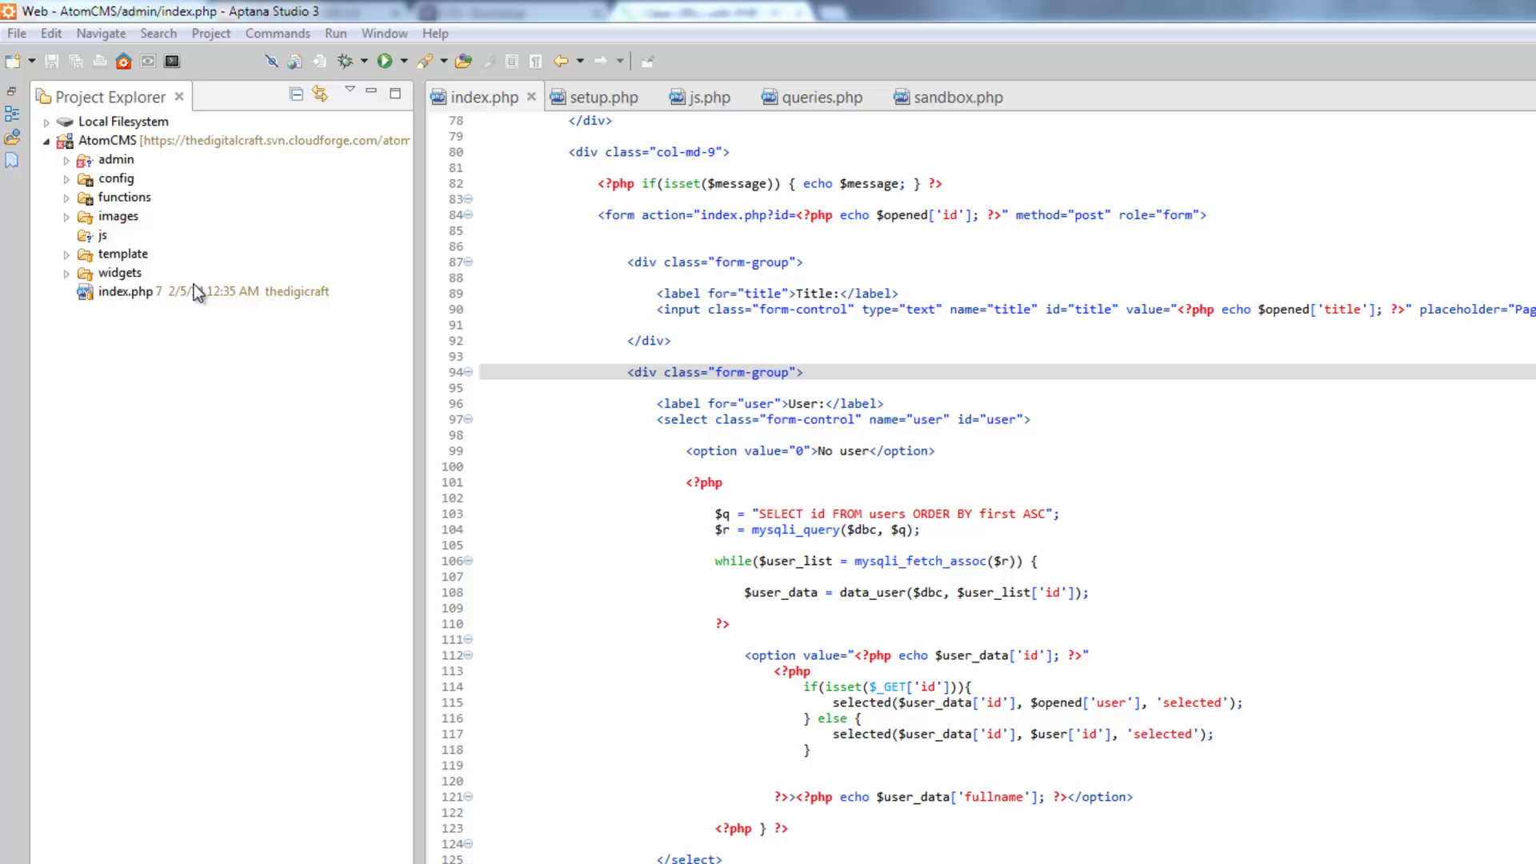
Step: Add a new file named .htaccess at the AtomCMS project root
left_click(77, 142)
right_click(80, 144)
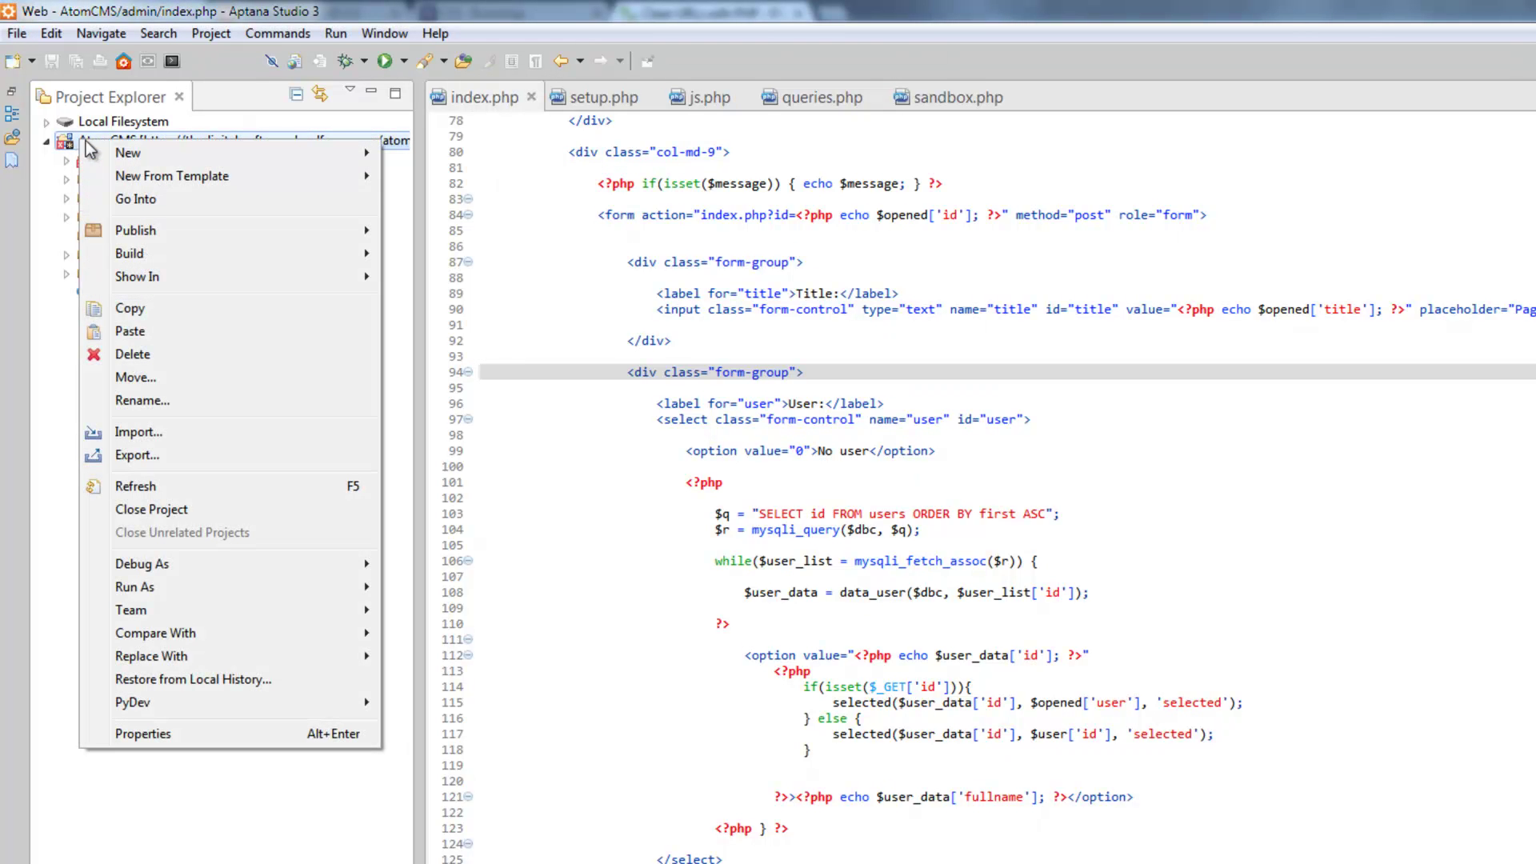
mouse_move(128, 154)
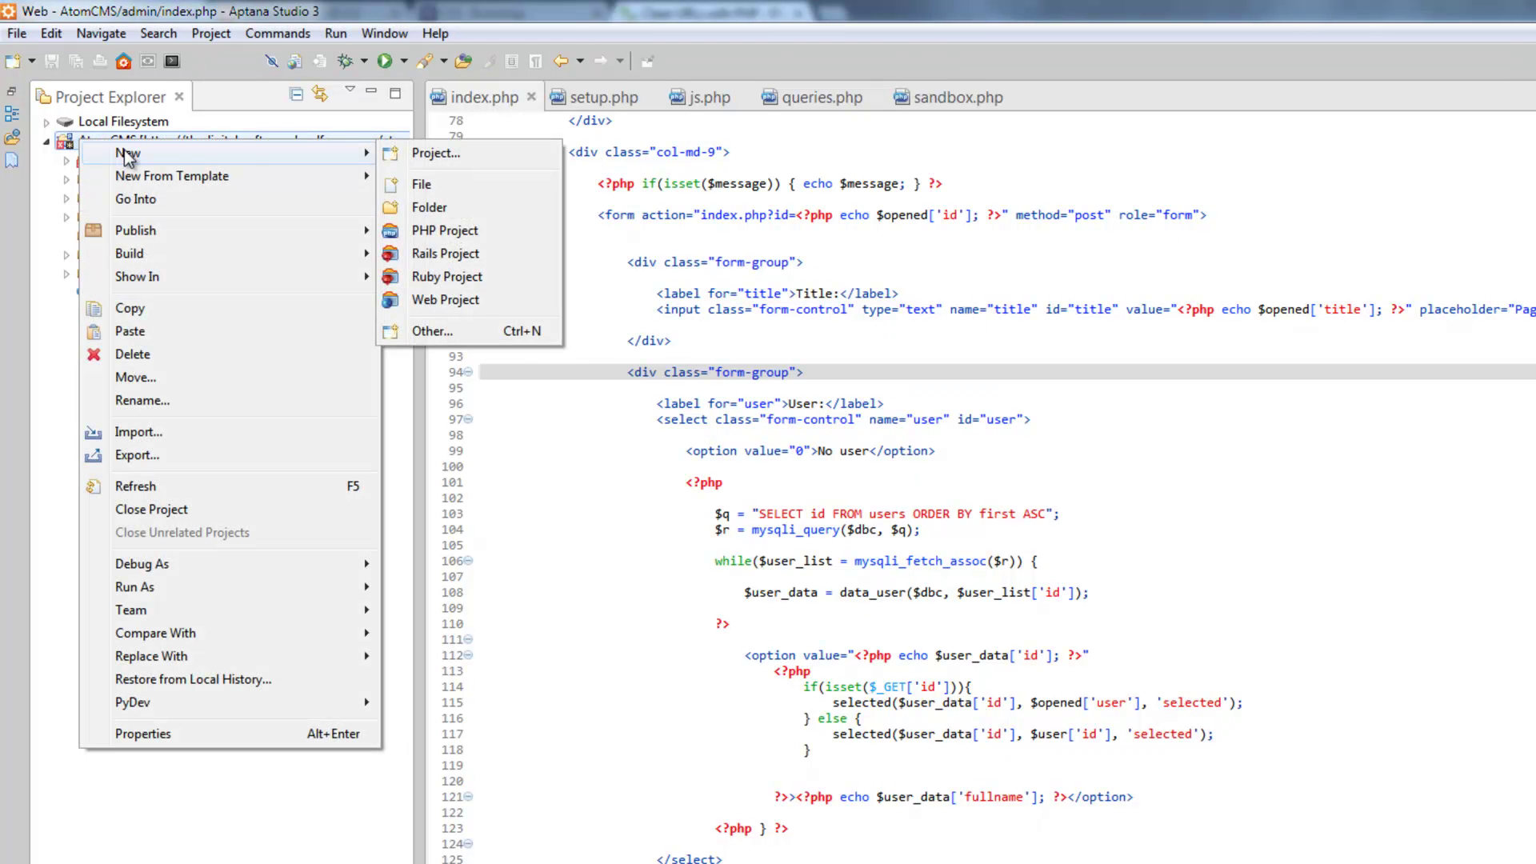
left_click(422, 184)
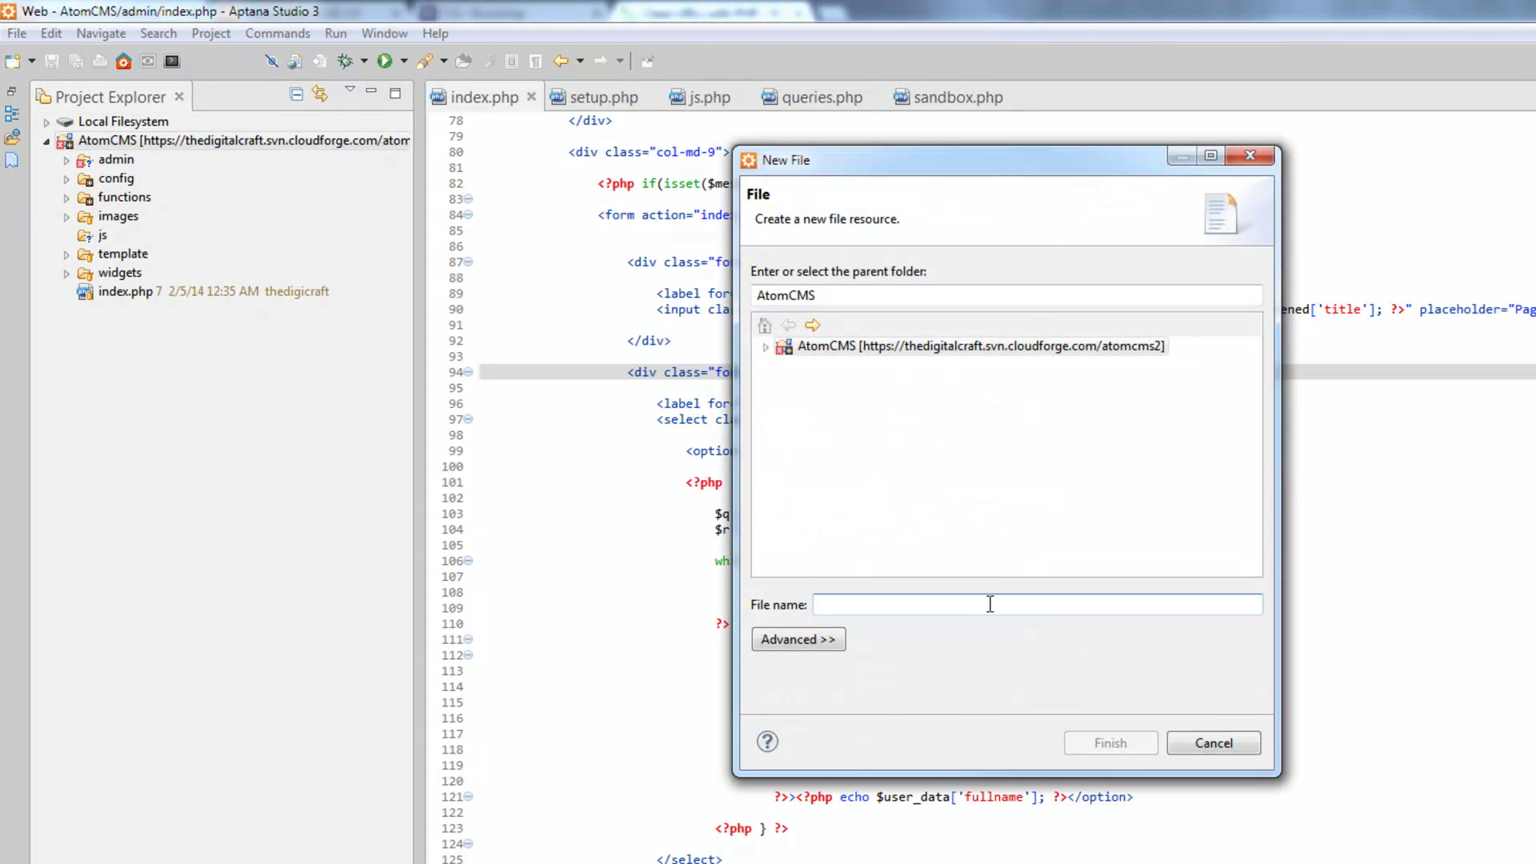
type(".htacc")
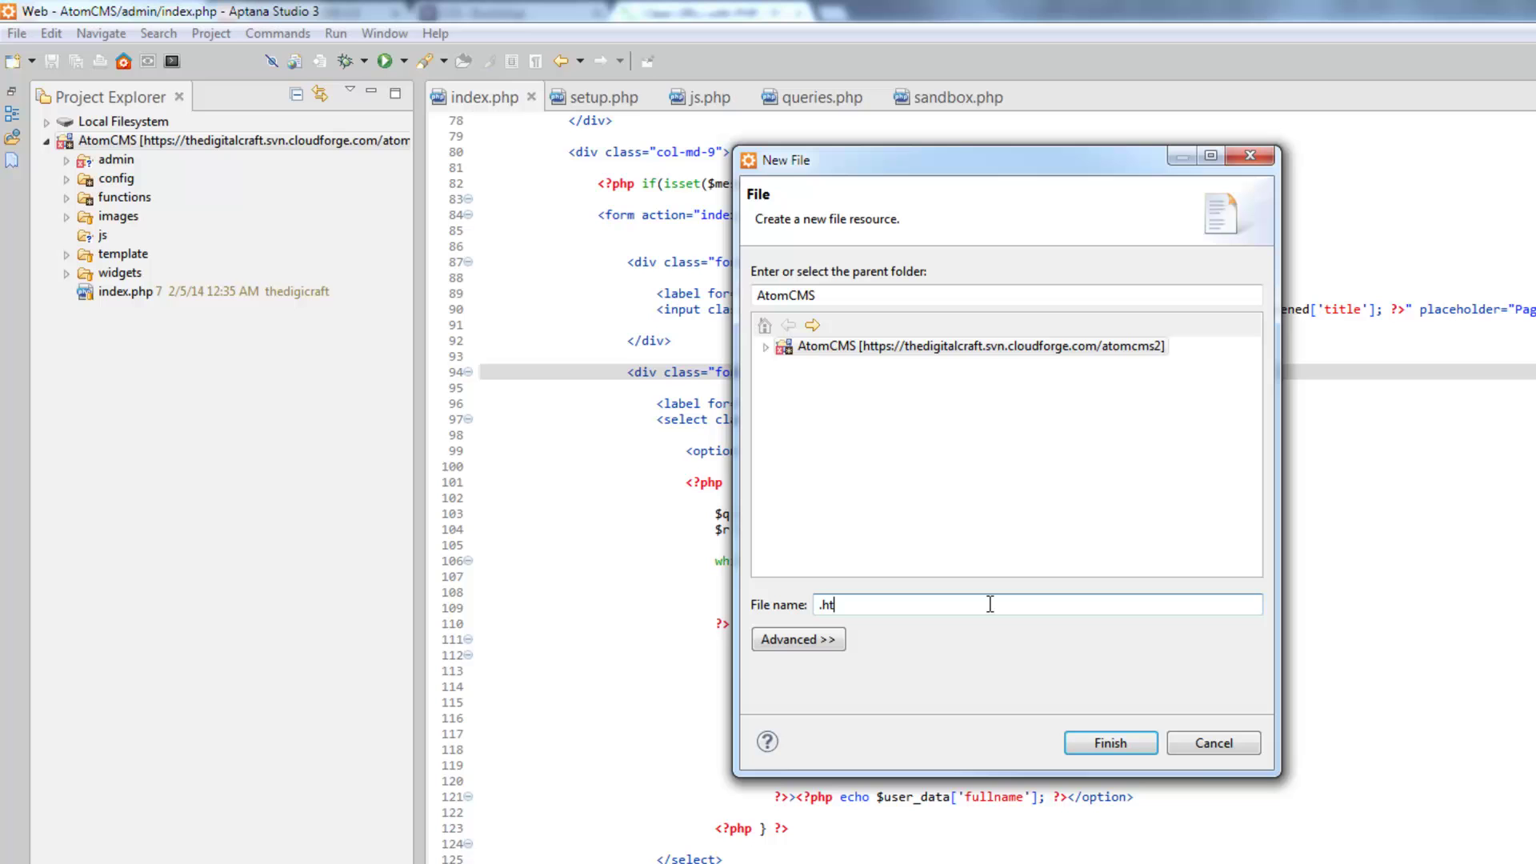
type("ess")
key("Return")
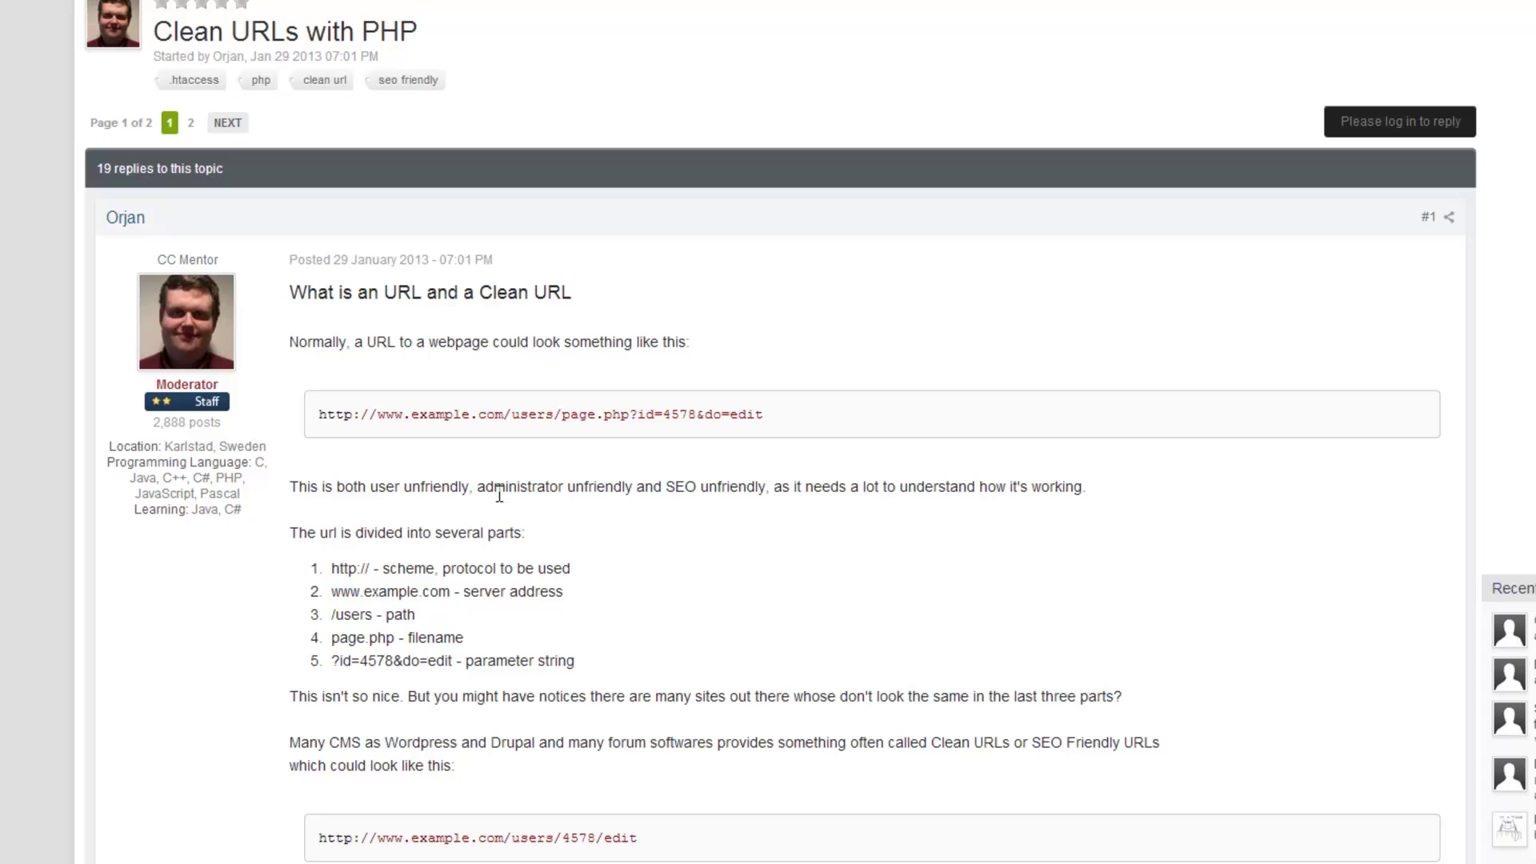
scroll(653, 542, "down", 5)
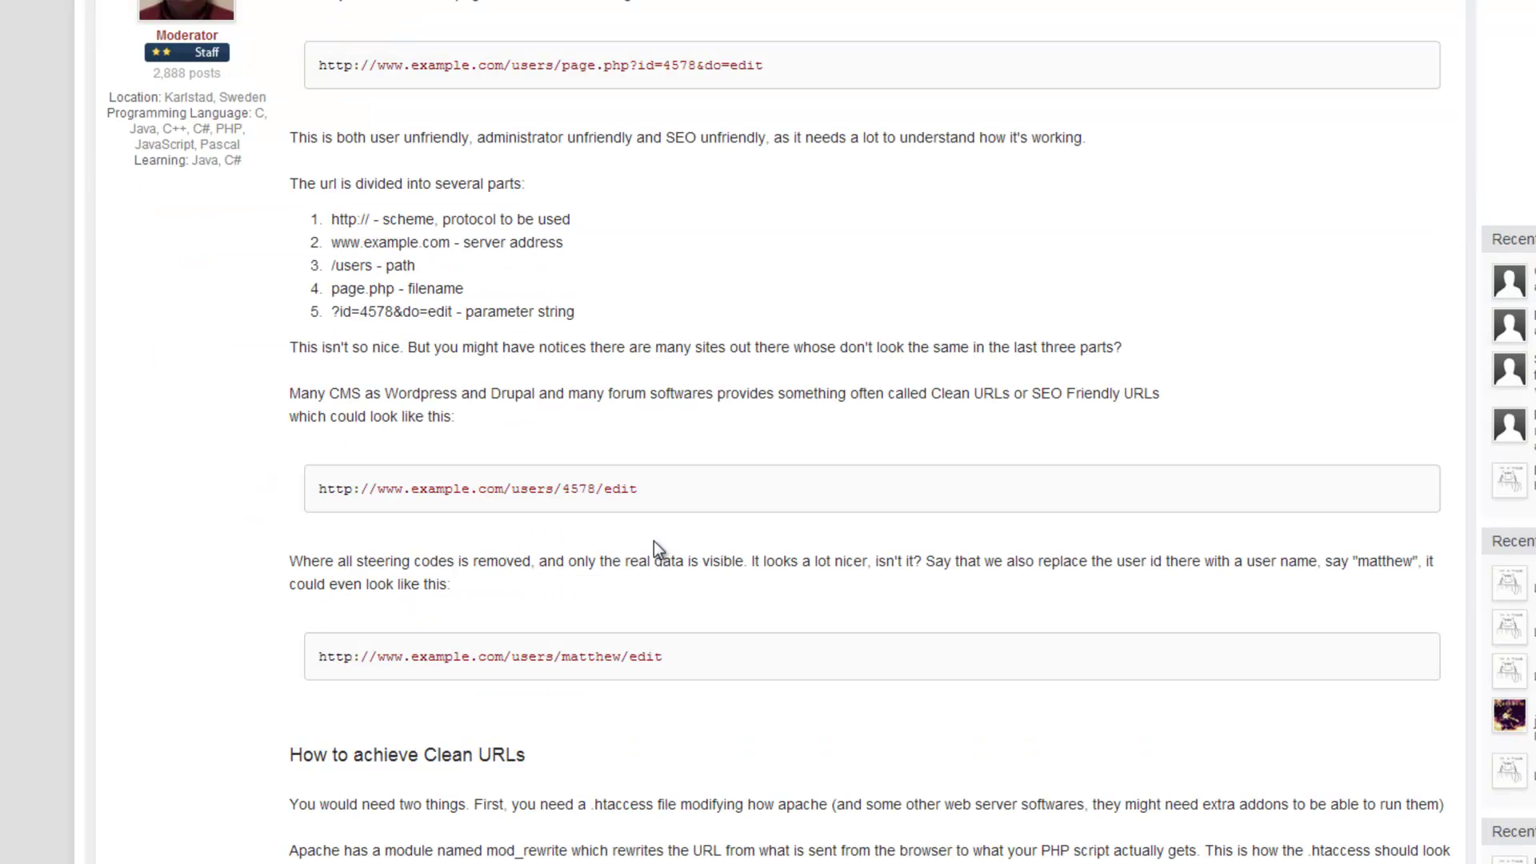
scroll(654, 541, "down", 5)
scroll(655, 541, "down", 3)
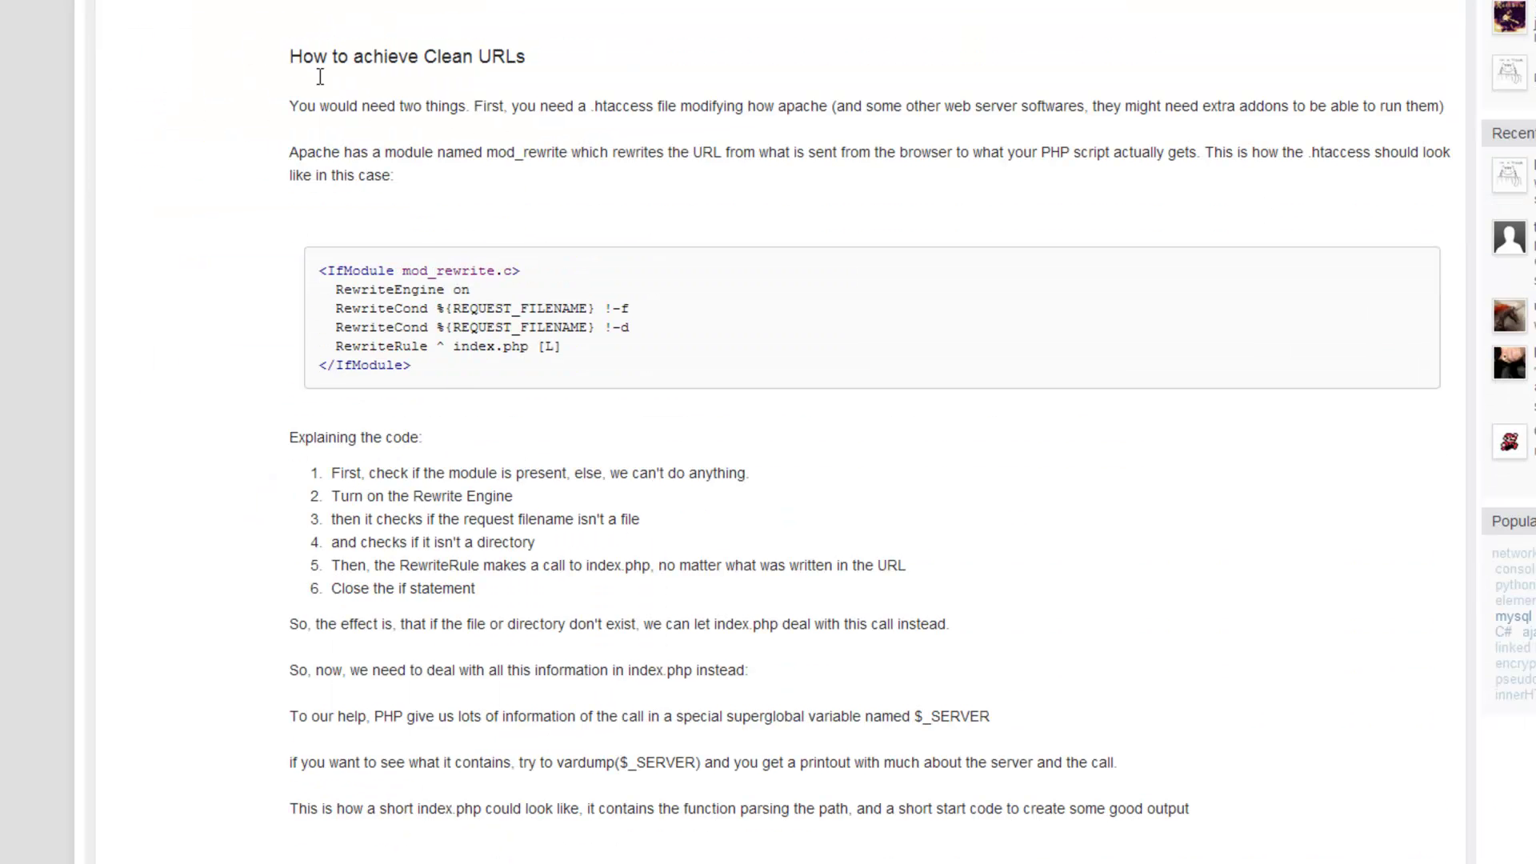
Step: Highlight the 'How to achieve Clean URLs' heading and the <IfModule mod_rewrite.c> code block
mouse_move(289, 55)
left_mouse_down()
mouse_move(585, 79)
mouse_move(585, 59)
left_mouse_up()
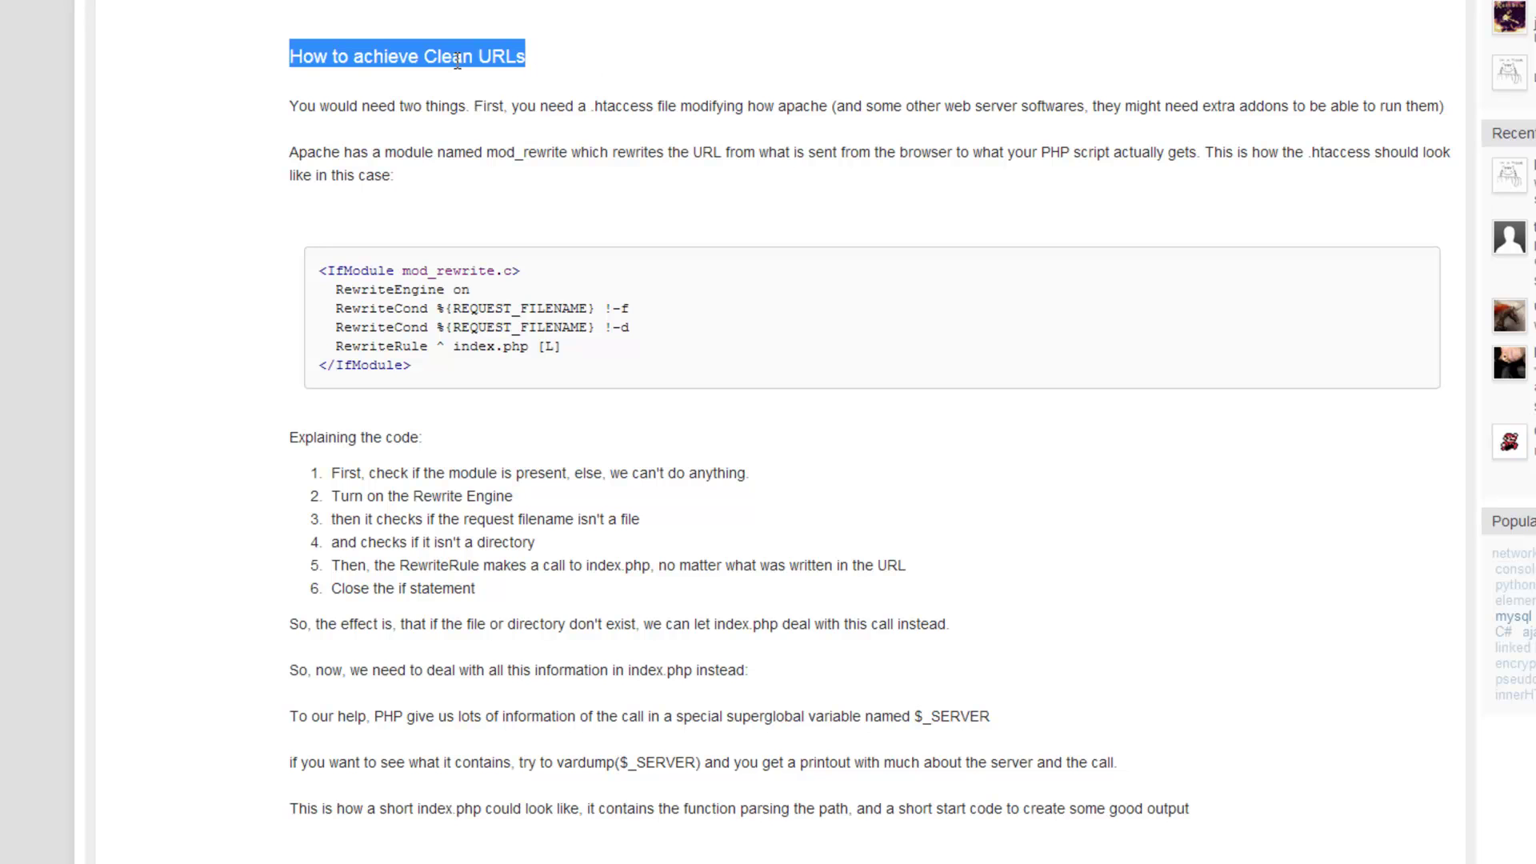
left_click(375, 213)
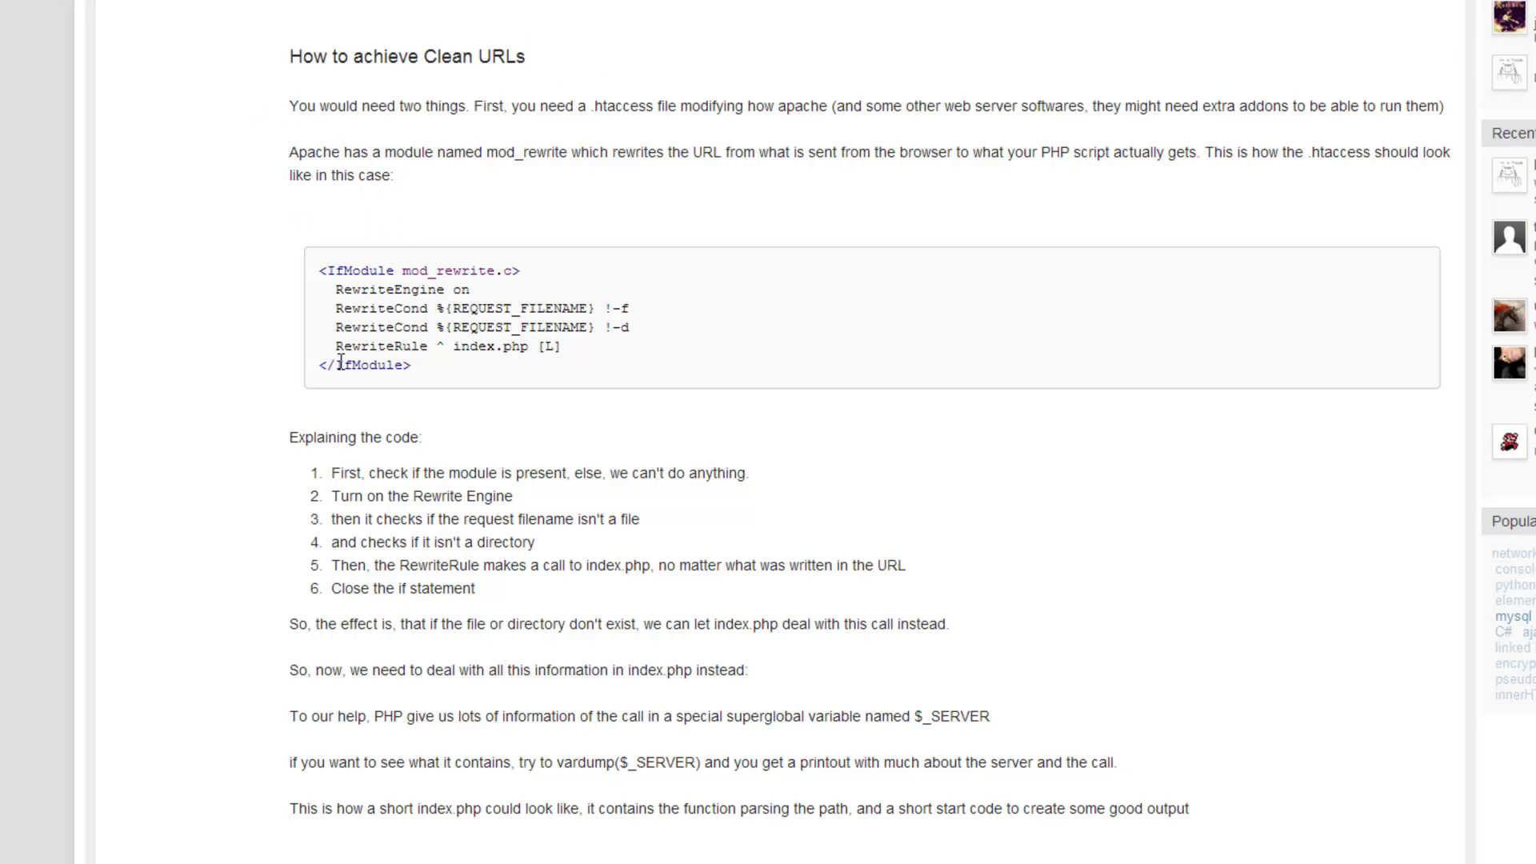
left_click_drag(417, 366, 317, 266)
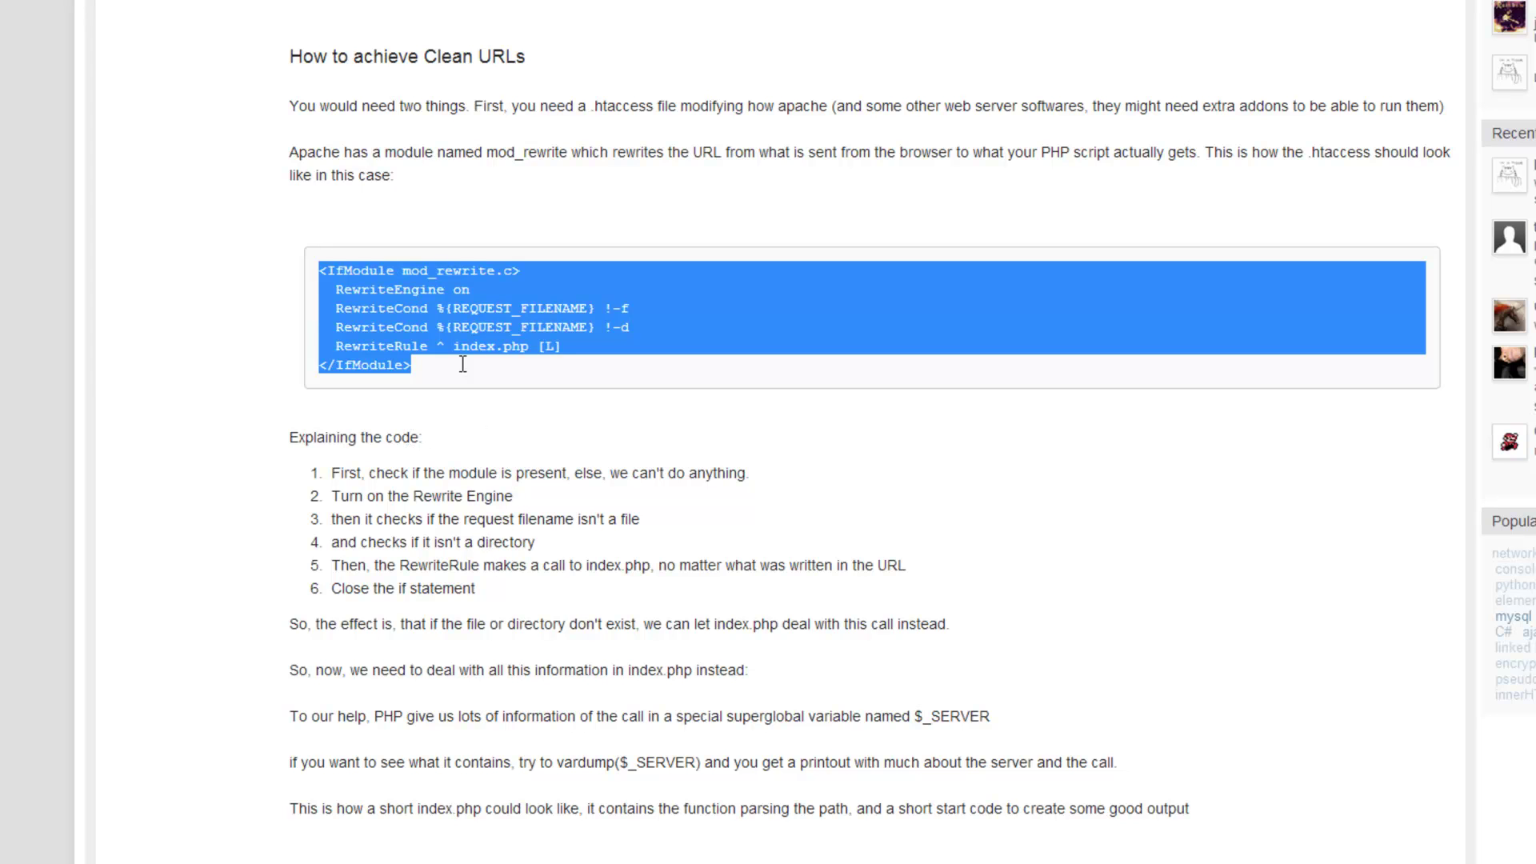
left_click(431, 359)
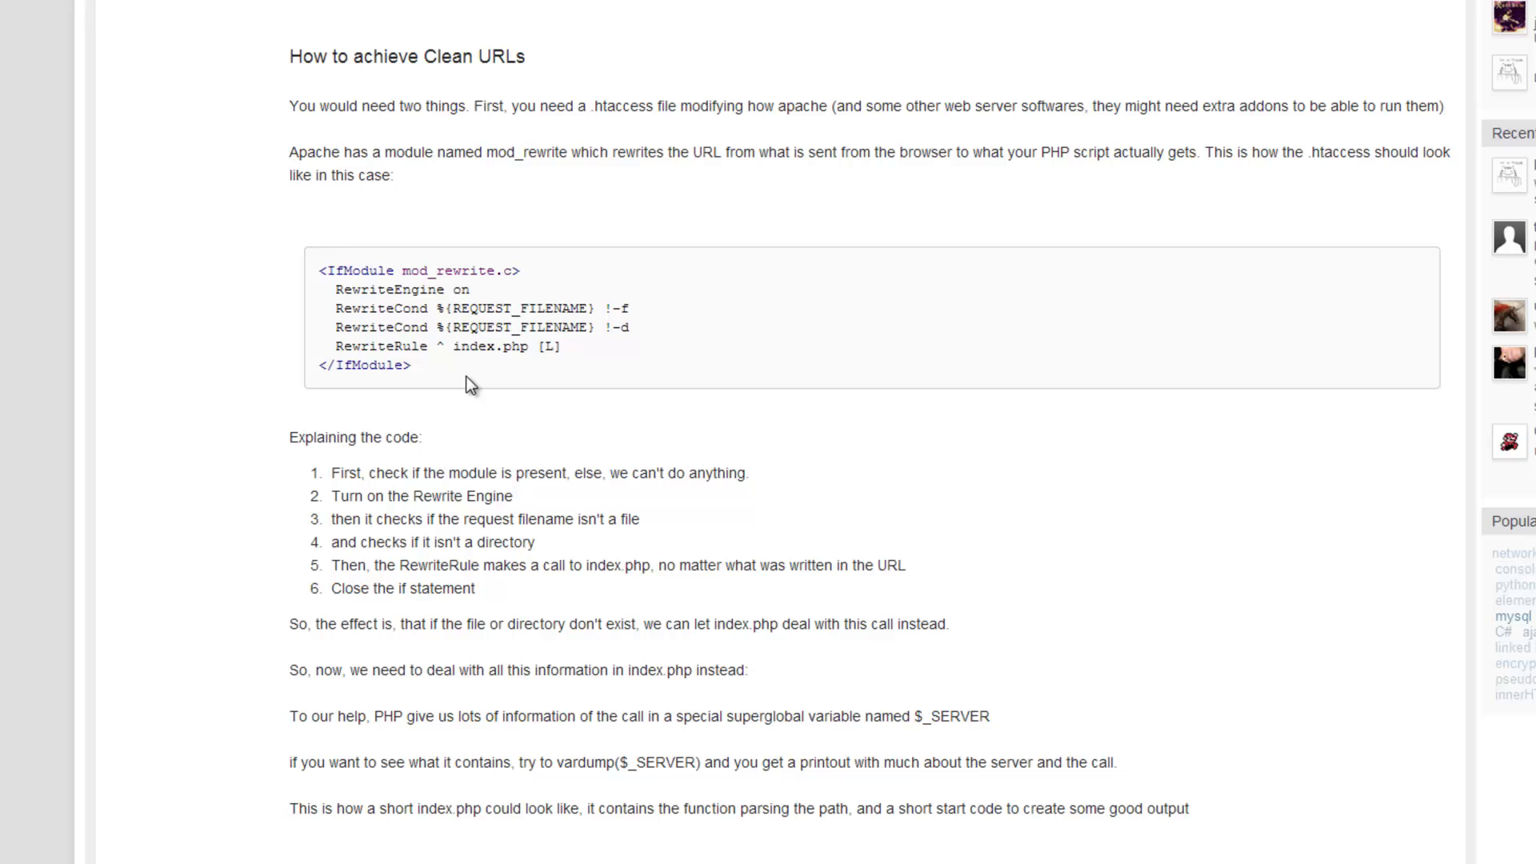
Step: Paste the mod_rewrite block into .htaccess and add blank lines below it, down to line 8
left_click_drag(411, 365, 317, 272)
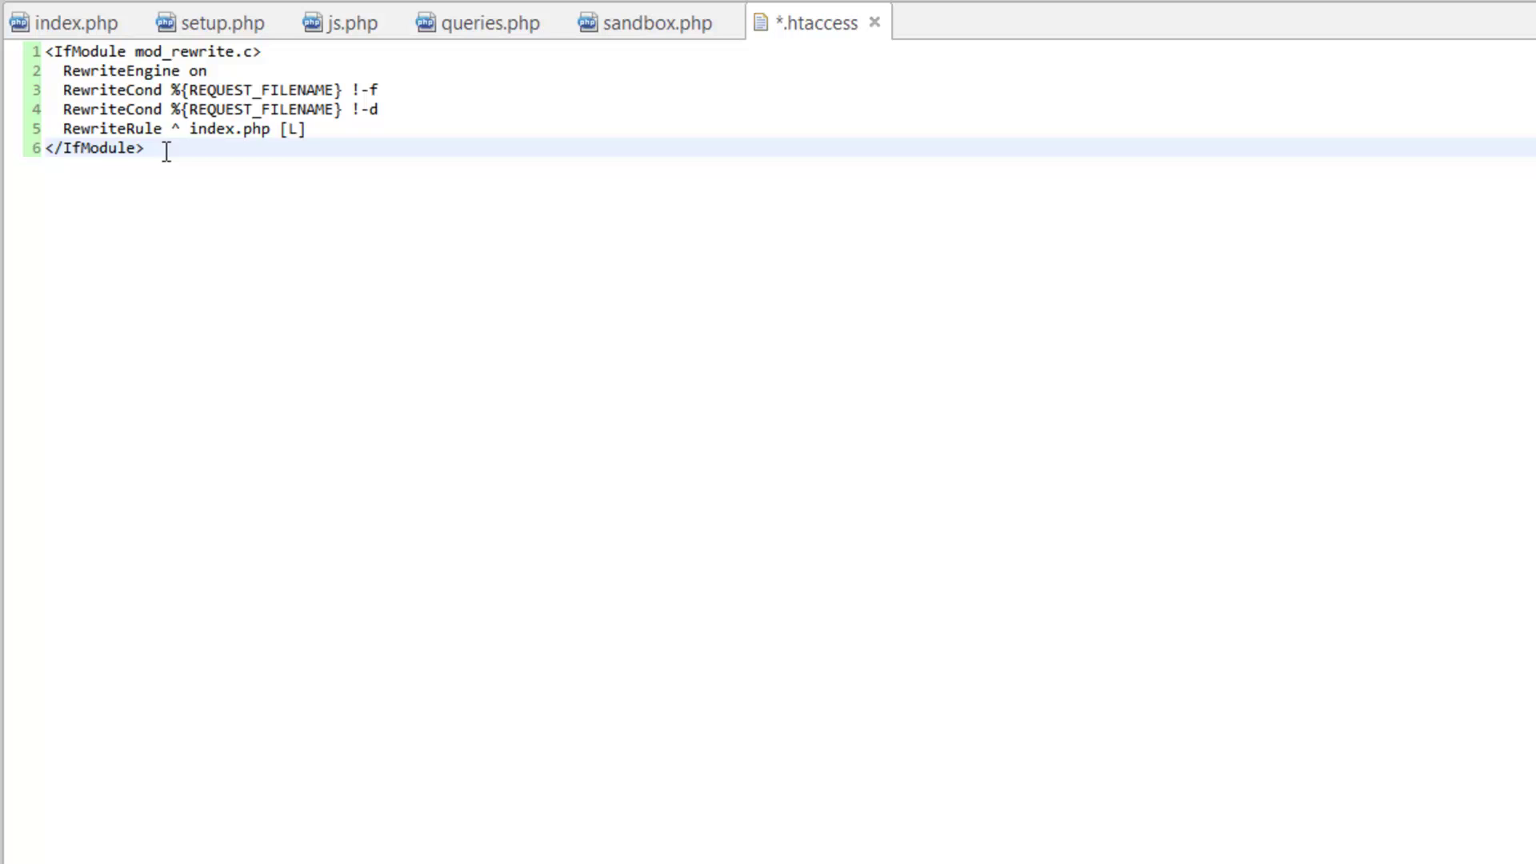
key("Return")
key("Return")
key("Return")
key("Return")
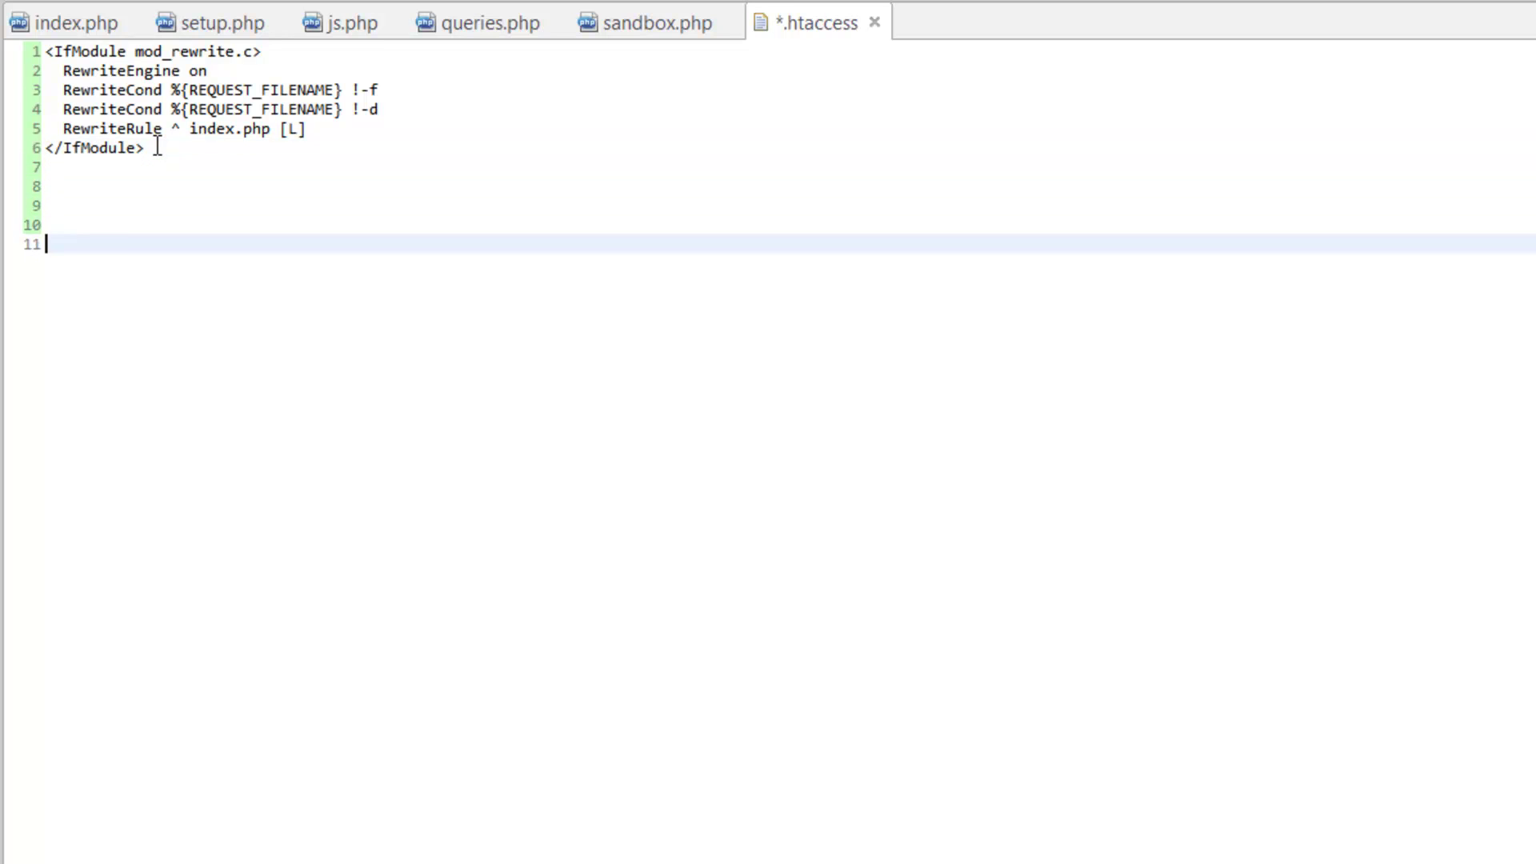
key("Return")
key("Return")
left_click_drag(46, 50, 51, 166)
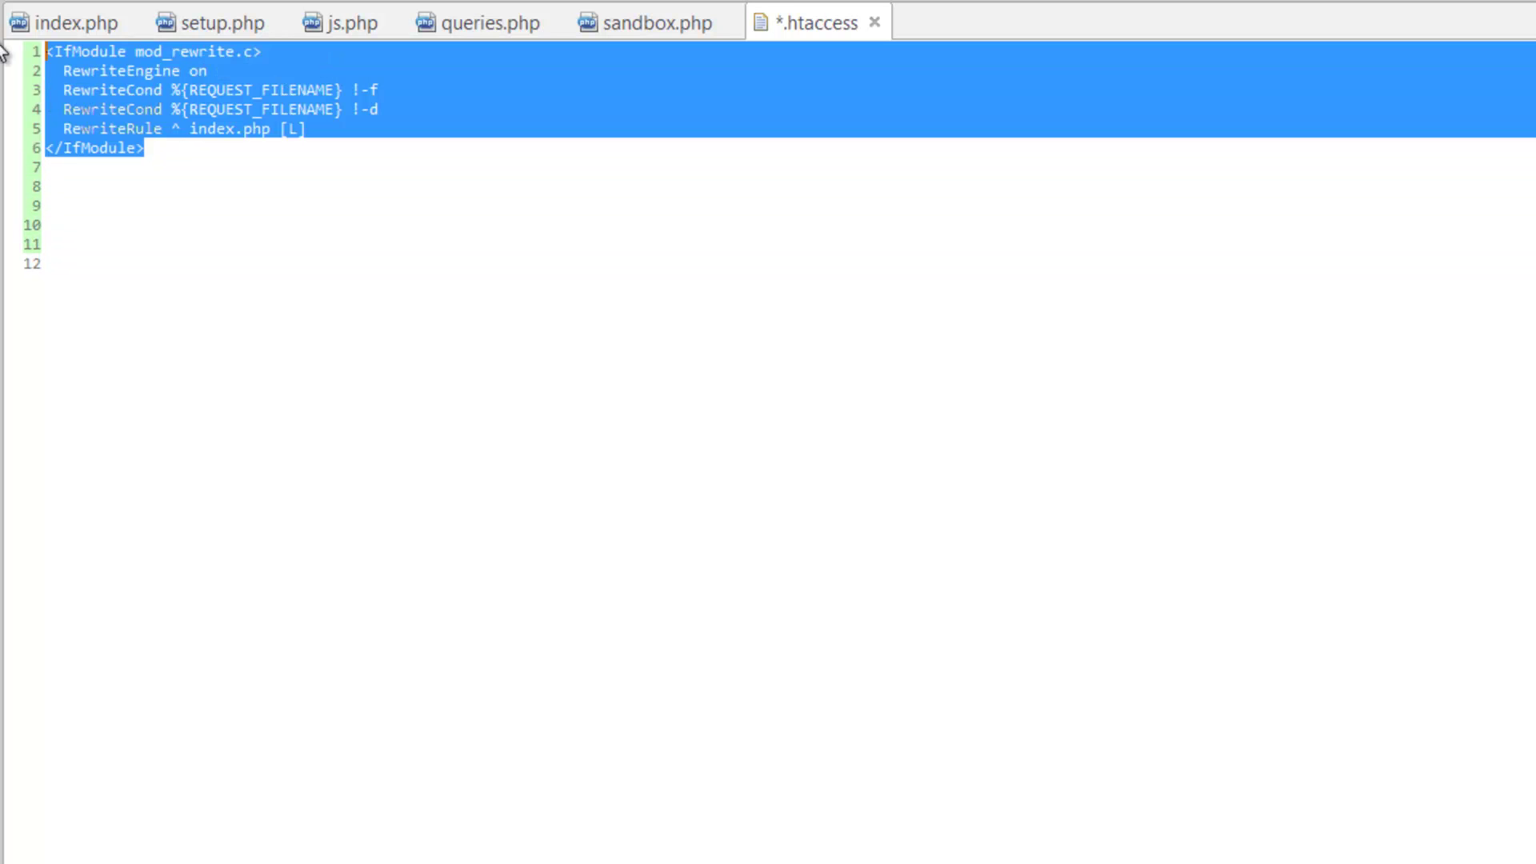
left_click(51, 165)
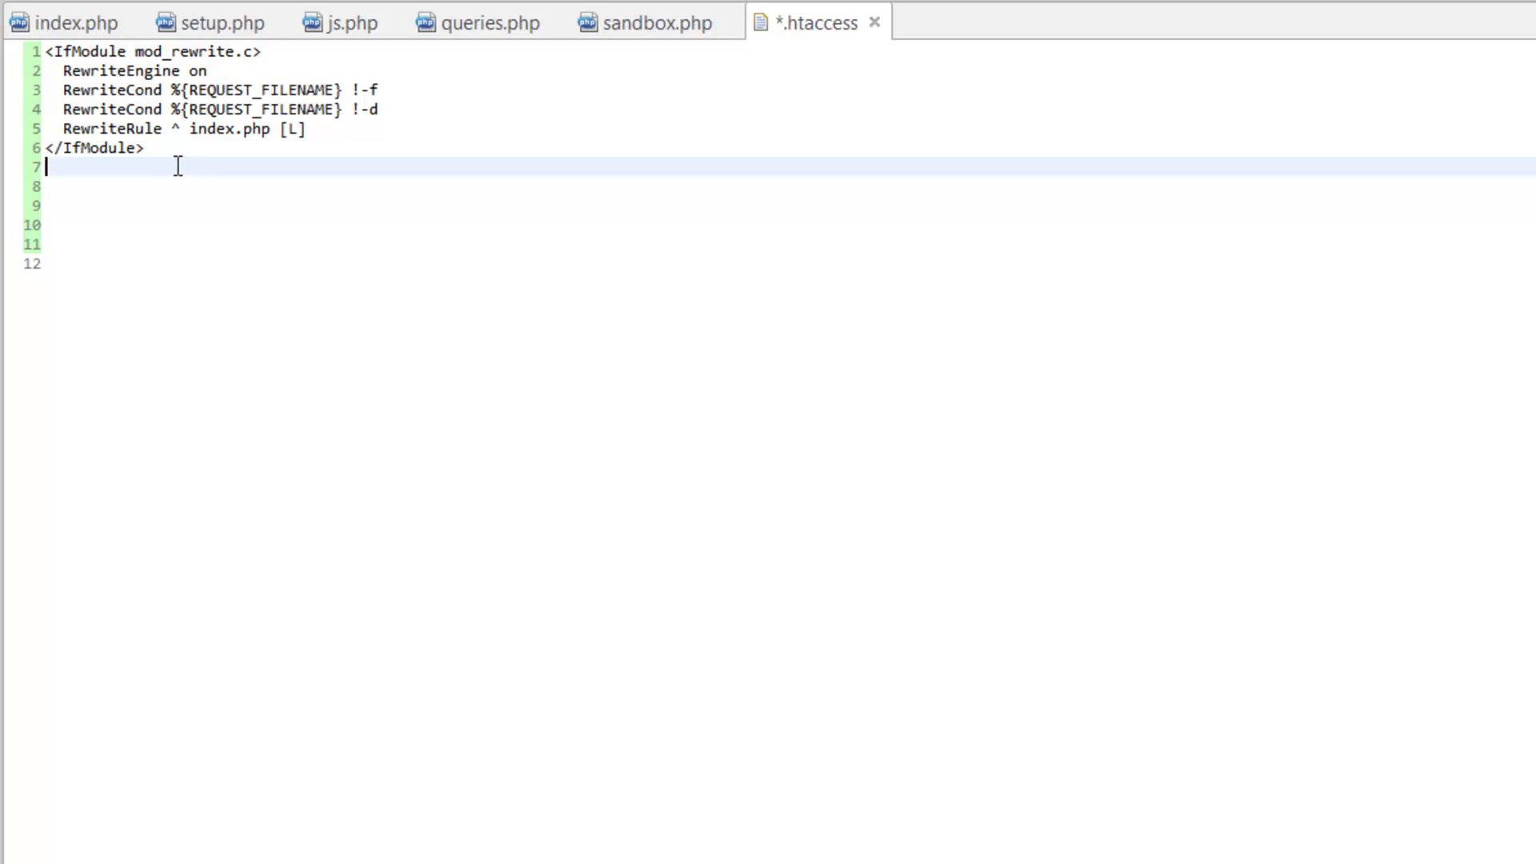
left_click(75, 185)
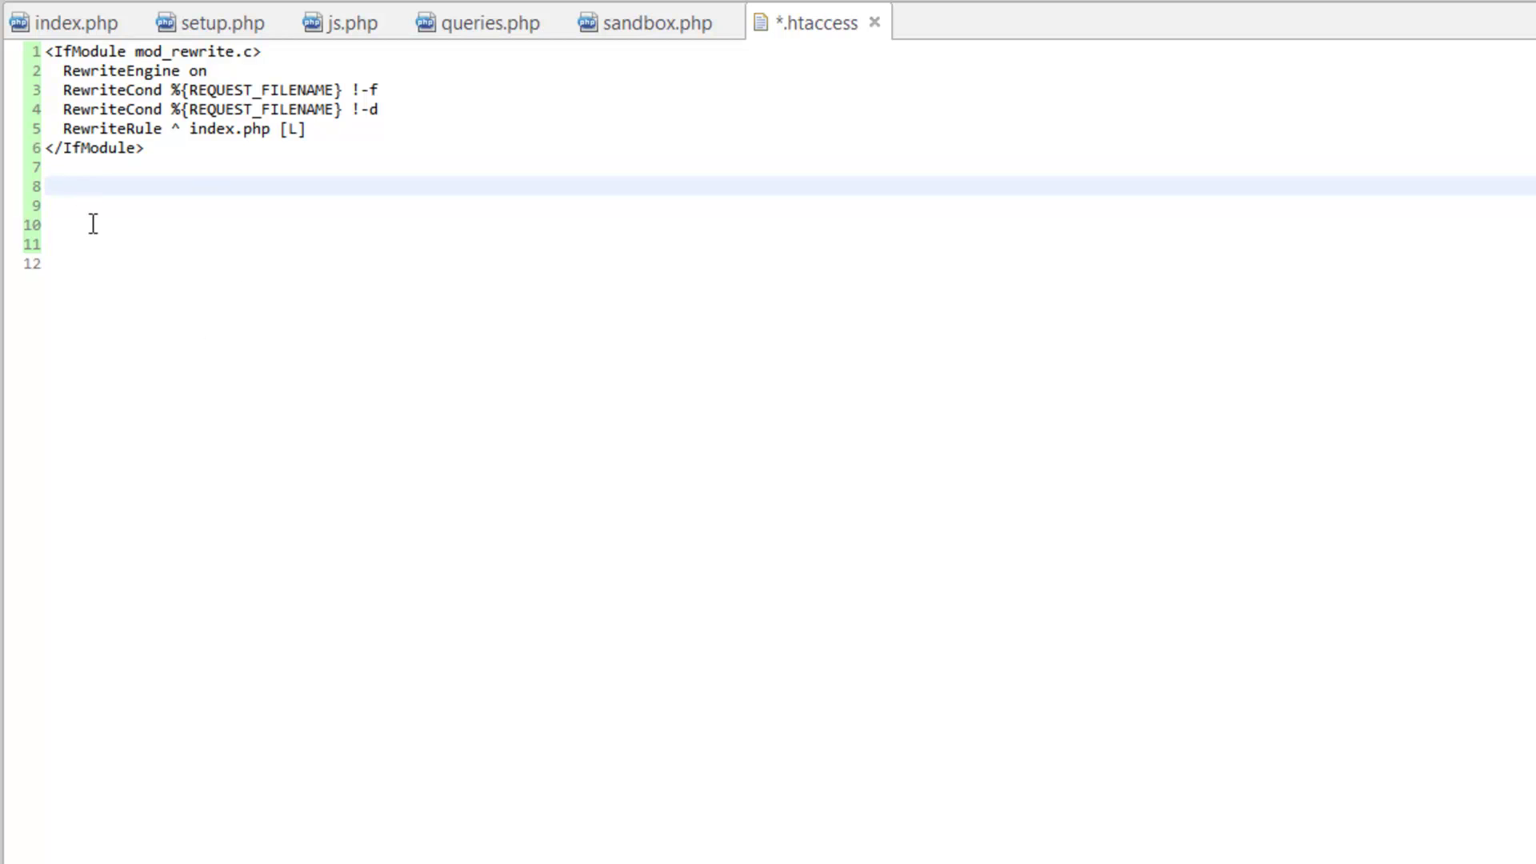